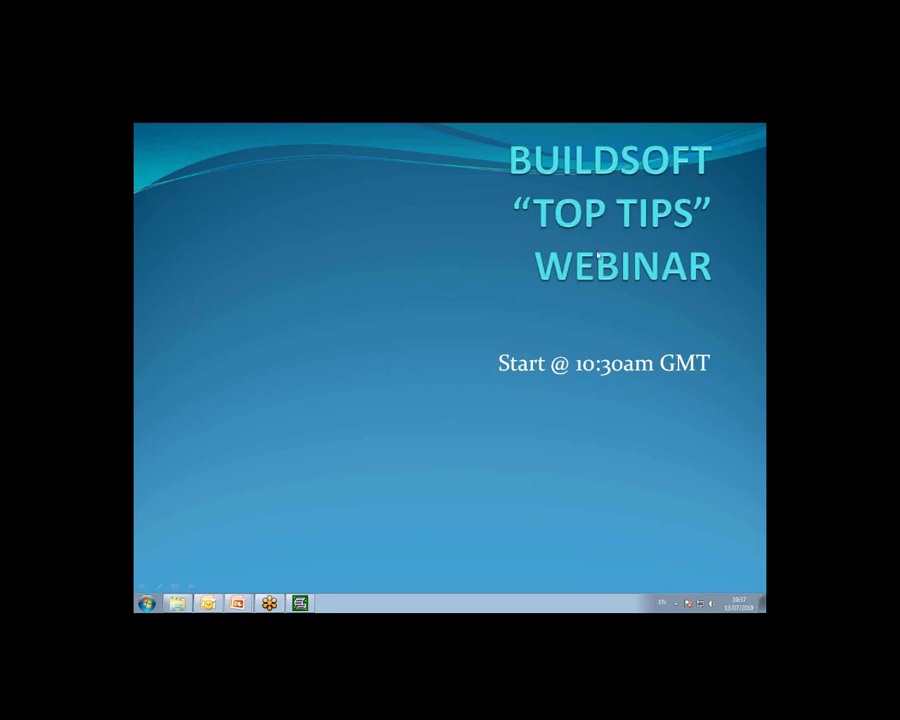
{"action": "key", "text": "alt+Tab"}
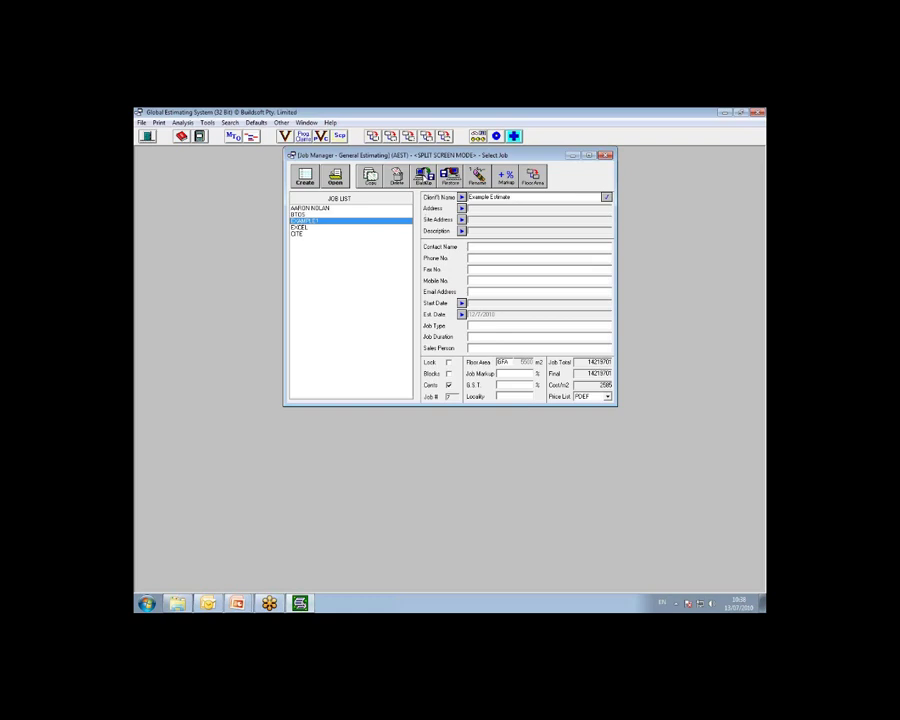
- Start a backup of EXAMPLE1 with Exclude Calc Sheets and Exclude Rate Breakup Sheets ticked
{"action": "left_click", "coordinate": [424, 177]}
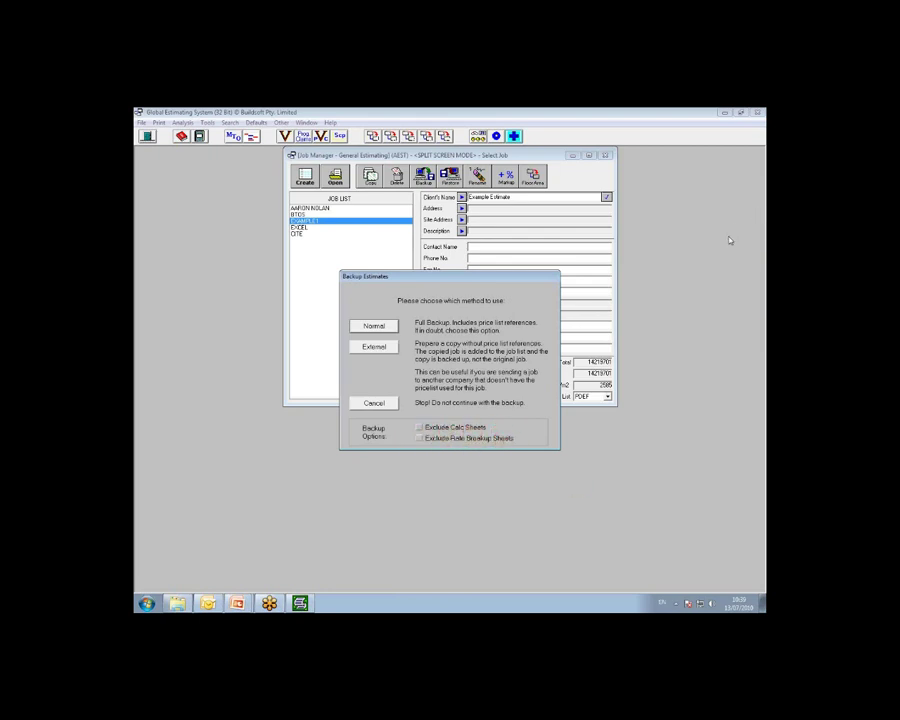
{"action": "left_click", "coordinate": [420, 427]}
{"action": "left_click", "coordinate": [420, 438]}
- Choose an External backup and set its destination folder to C:\Webinar Files
{"action": "left_click", "coordinate": [386, 349]}
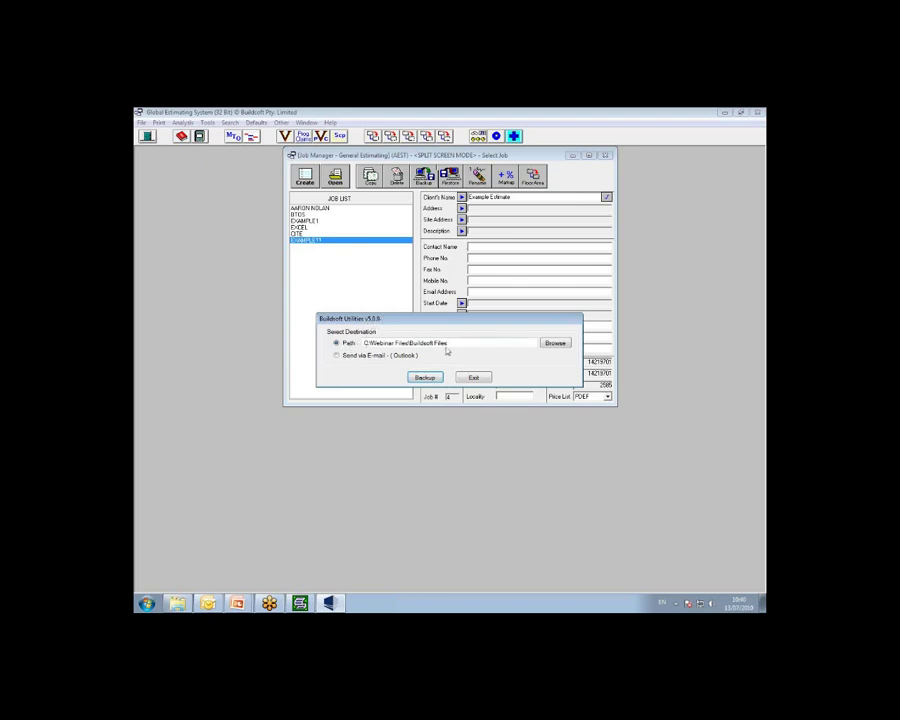
{"action": "left_click", "coordinate": [554, 344]}
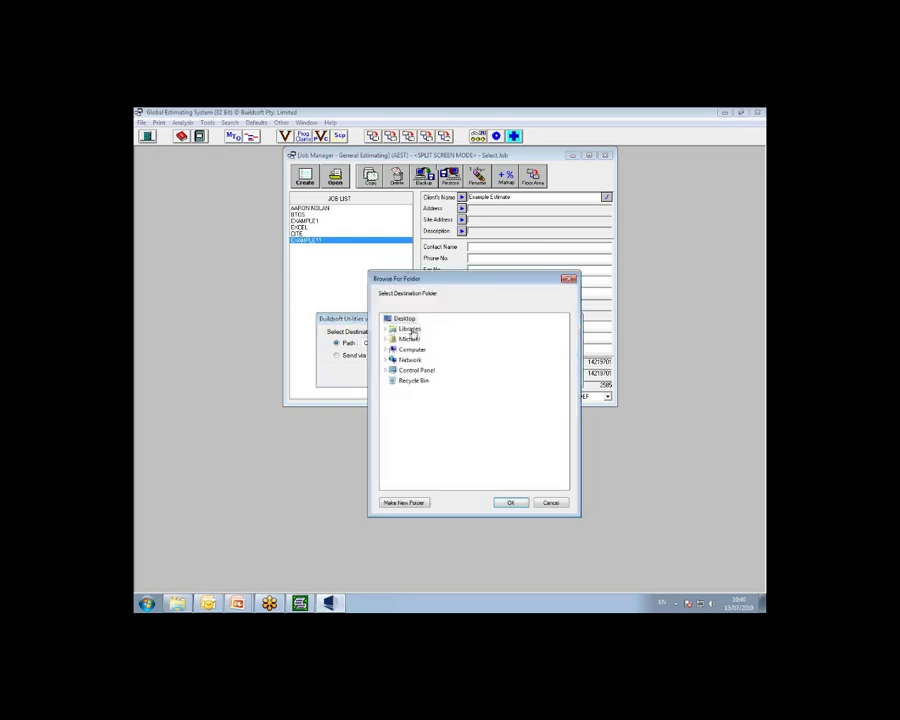
{"action": "left_click", "coordinate": [414, 350]}
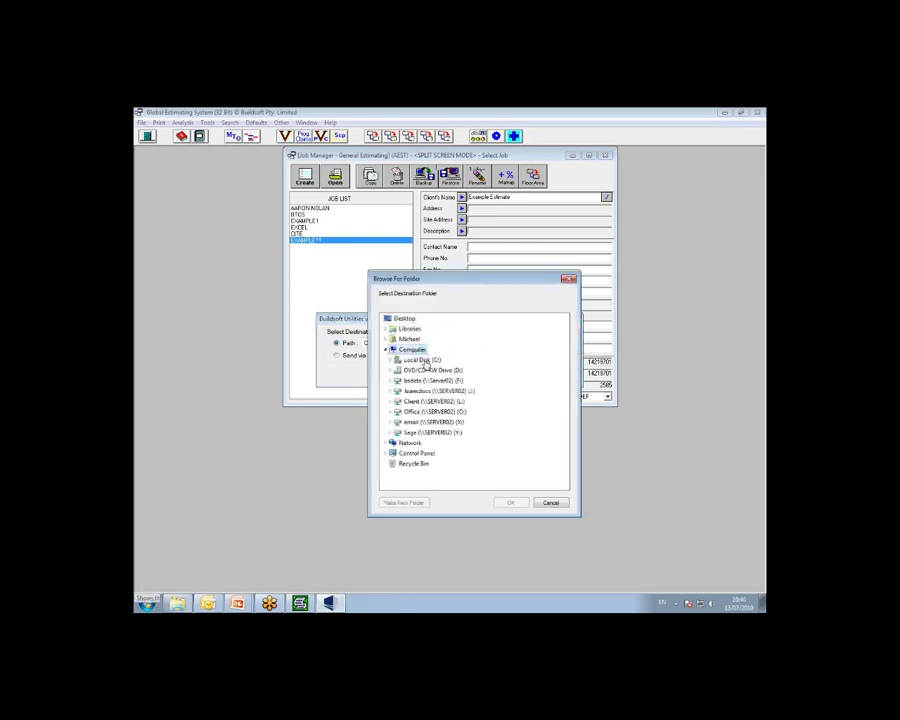
{"action": "double_click", "coordinate": [418, 359]}
{"action": "left_click_drag", "start_coordinate": [564, 340], "coordinate": [571, 474]}
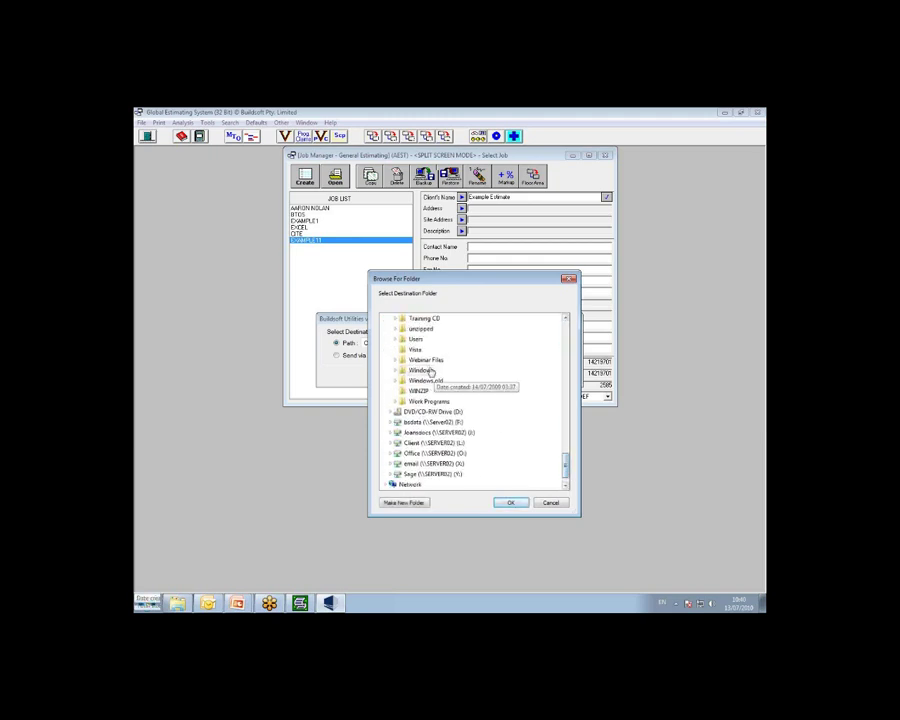
{"action": "left_click", "coordinate": [416, 359]}
{"action": "scroll", "coordinate": [422, 362], "scroll_direction": "up", "scroll_amount": 4}
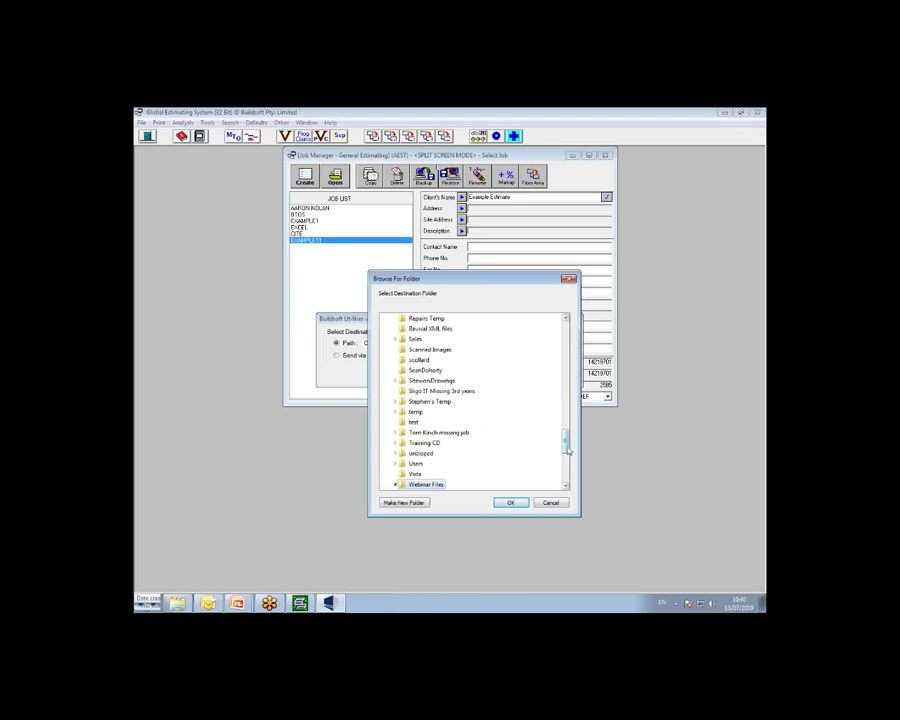
{"action": "left_click", "coordinate": [396, 484]}
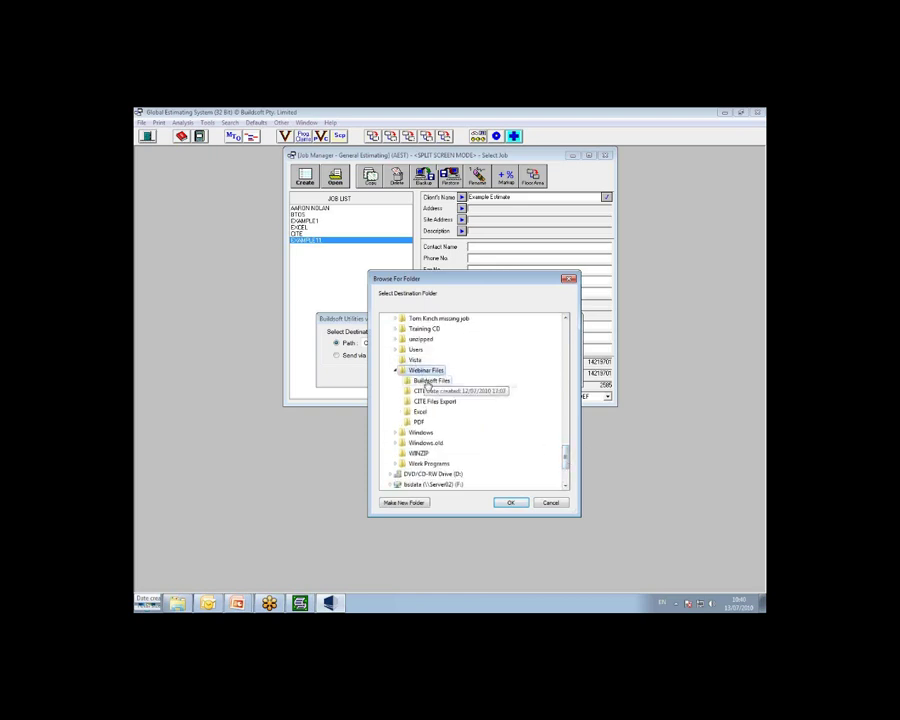
{"action": "left_click", "coordinate": [510, 504]}
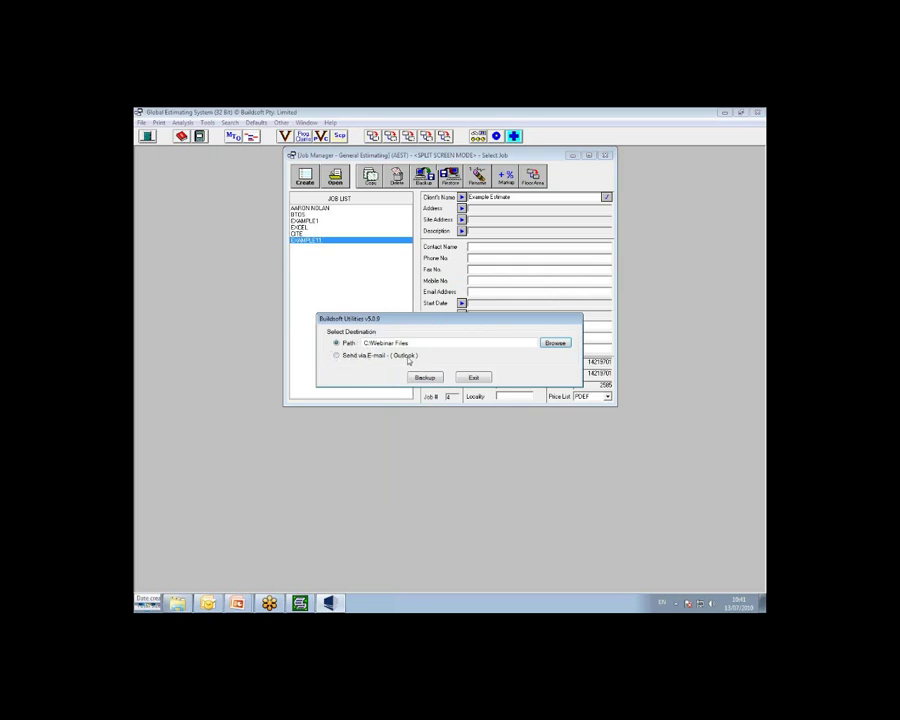
- Back up via Outlook e-mail, overwriting the existing backup file, so EXAMPLE11.BDX is attached
{"action": "left_click", "coordinate": [337, 355]}
{"action": "left_click", "coordinate": [425, 378]}
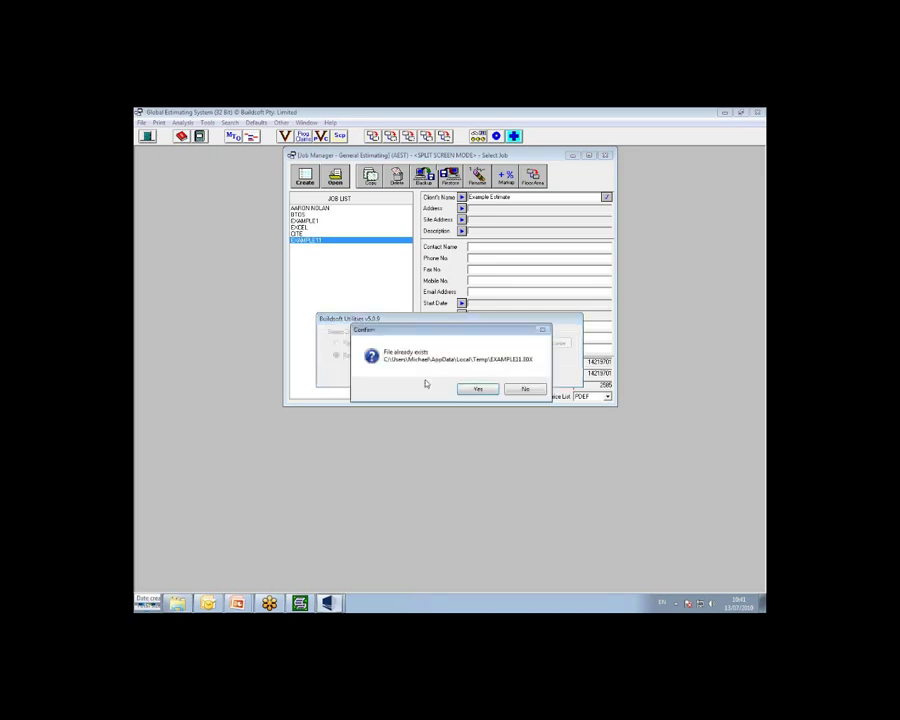
{"action": "left_click", "coordinate": [478, 389]}
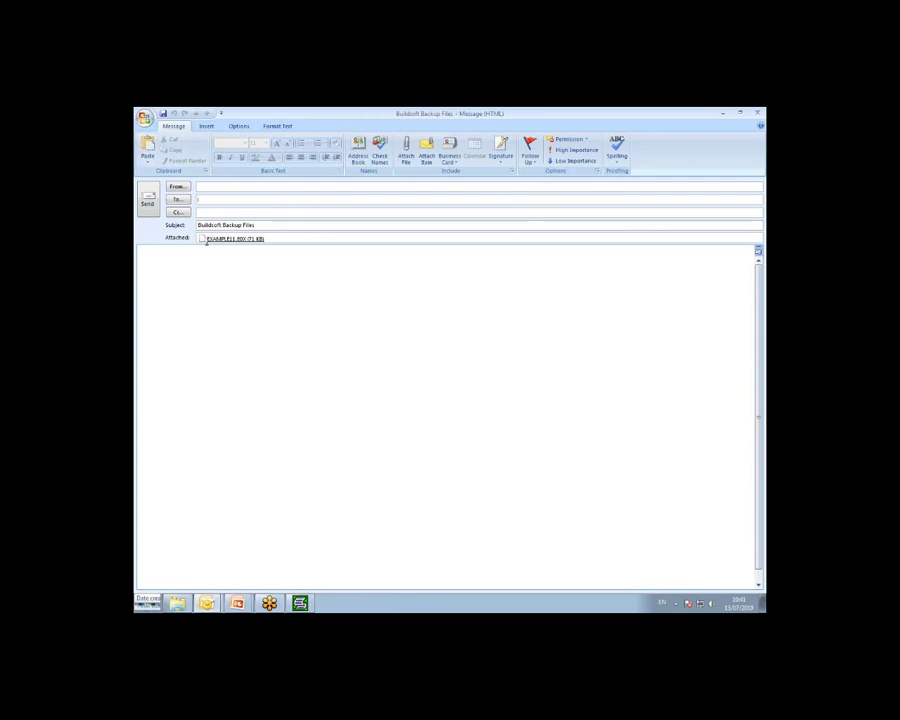
- Write the body 'Dear Sir, Please find attached copy of Buildsoft file. Regards BSS'
{"action": "left_click_drag", "start_coordinate": [199, 225], "coordinate": [257, 226]}
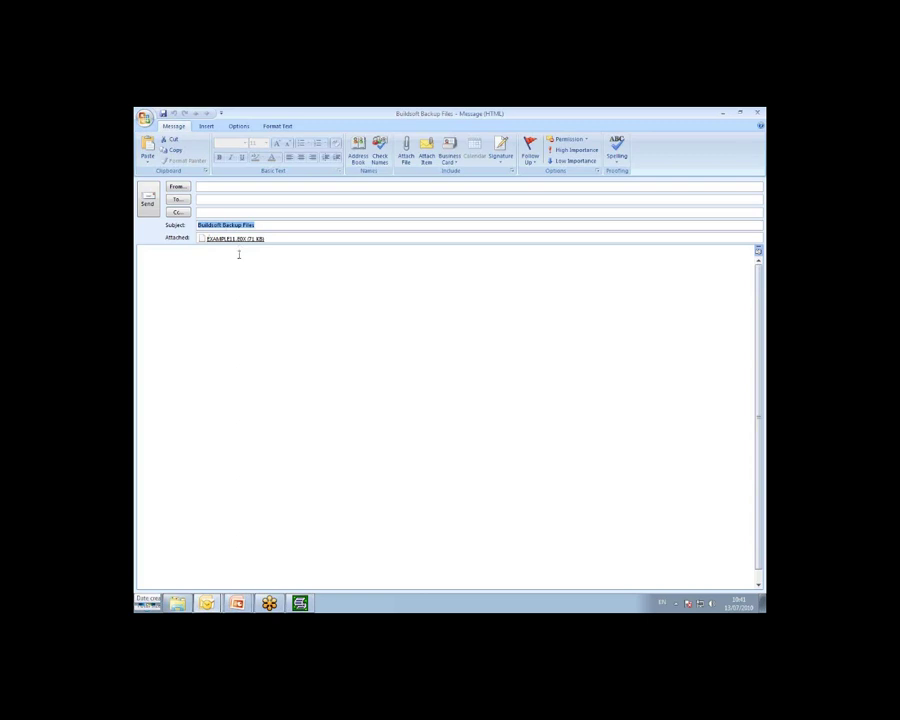
{"action": "left_click", "coordinate": [239, 262]}
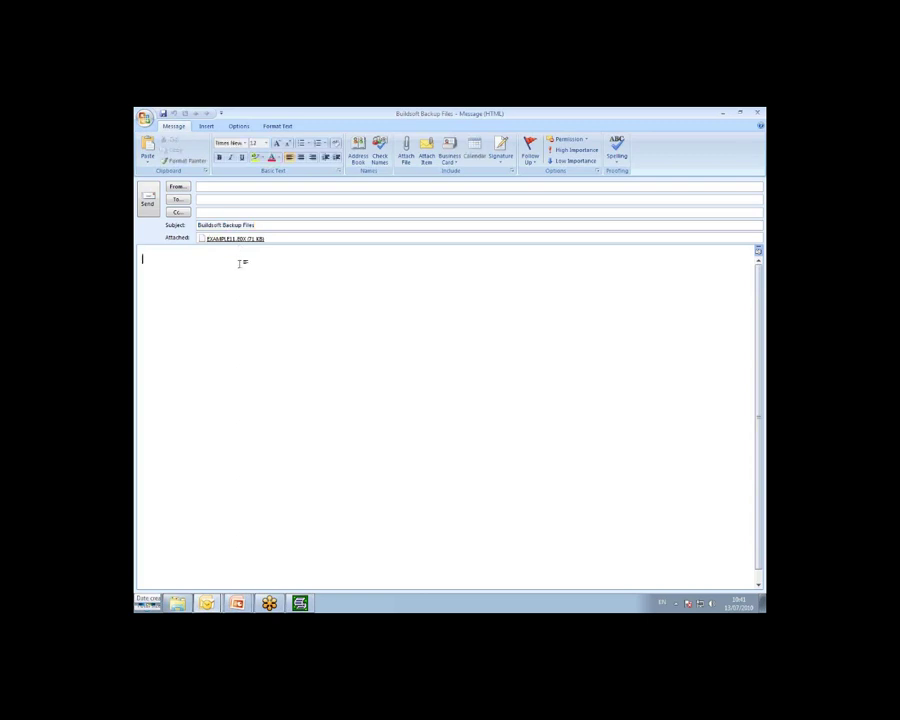
{"action": "type", "text": "Dear Sir,"}
{"action": "key", "text": "Return"}
{"action": "key", "text": "Return"}
{"action": "type", "text": "Please find attached copy"}
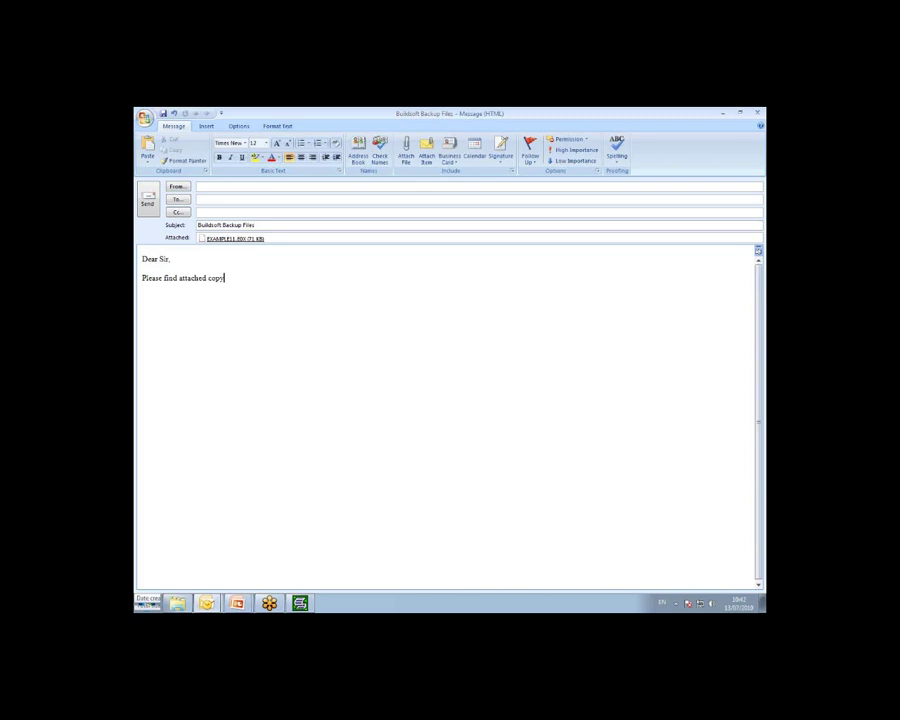
{"action": "type", "text": " of Buildsoft file."}
{"action": "key", "text": "Return"}
{"action": "key", "text": "Return"}
{"action": "type", "text": "Regards"}
{"action": "key", "text": "Return"}
{"action": "type", "text": "BSS"}
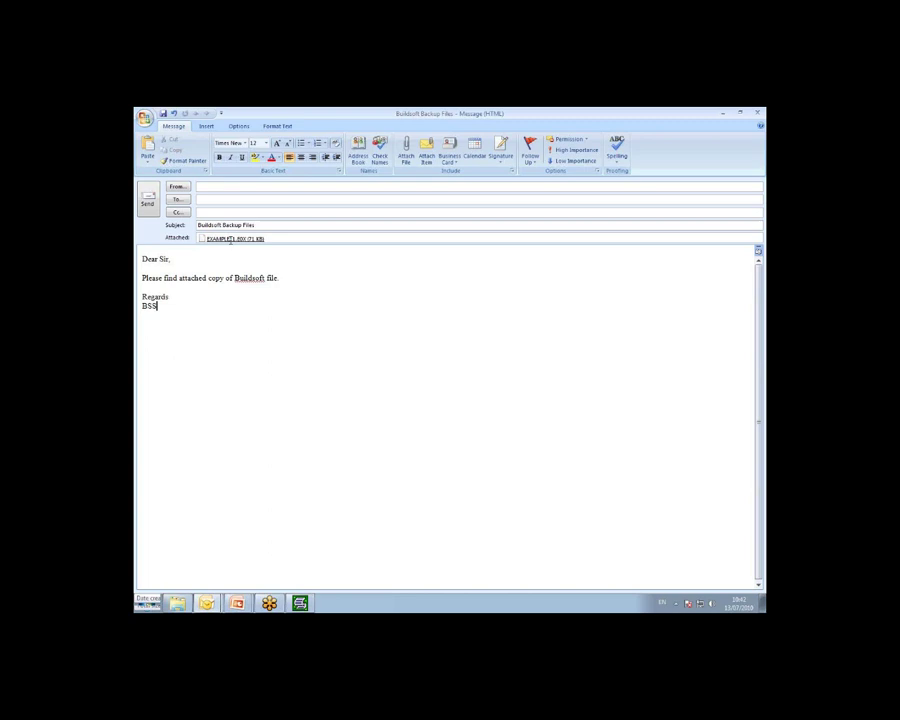
- Address the message to the support contact using the suggested address
{"action": "left_click", "coordinate": [211, 199]}
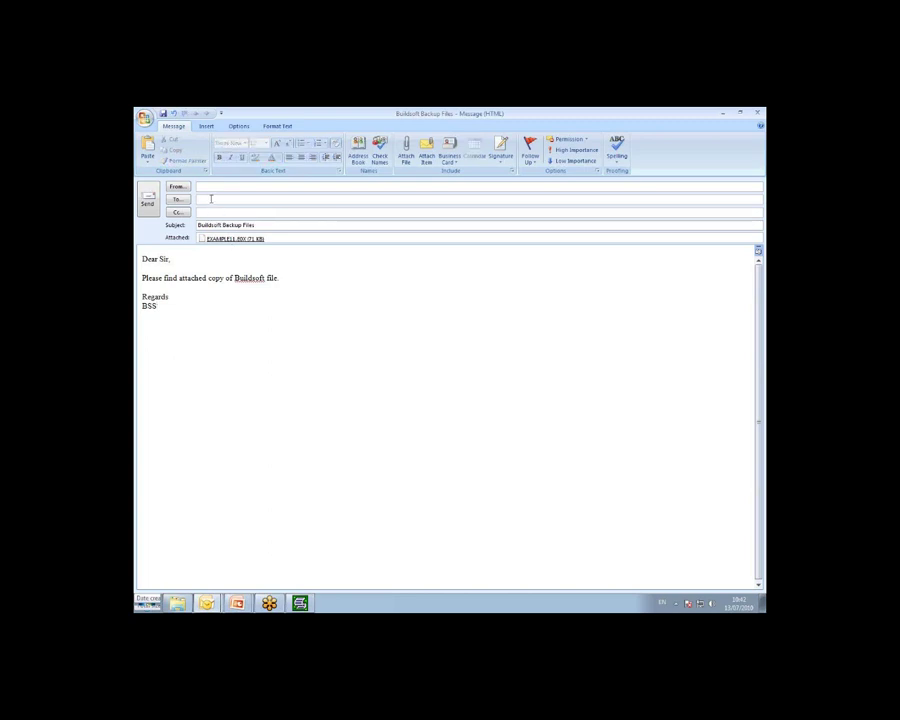
{"action": "type", "text": "support"}
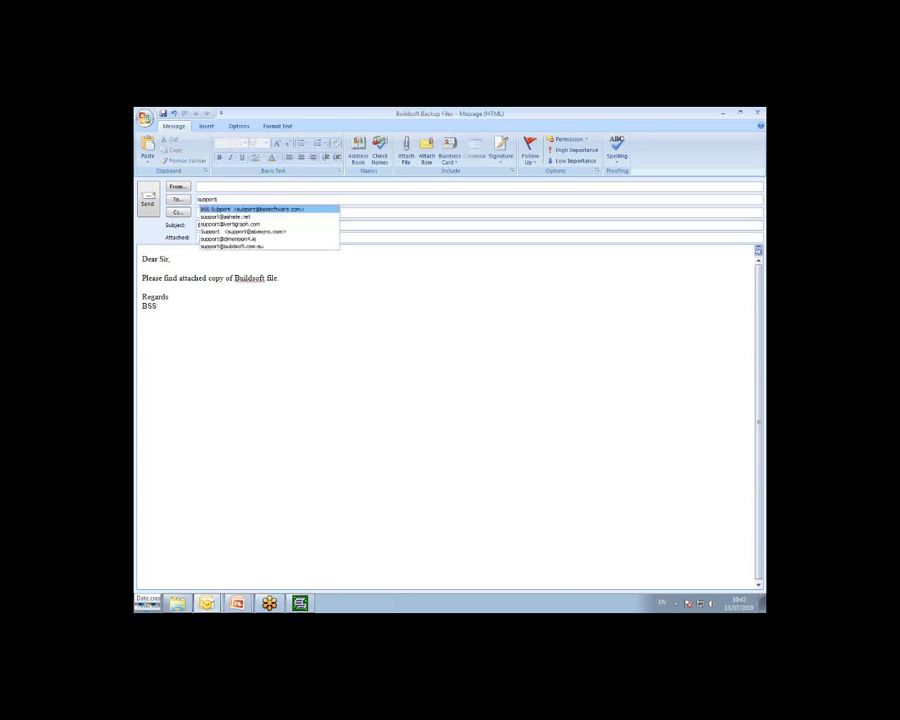
{"action": "type", "text": "@b"}
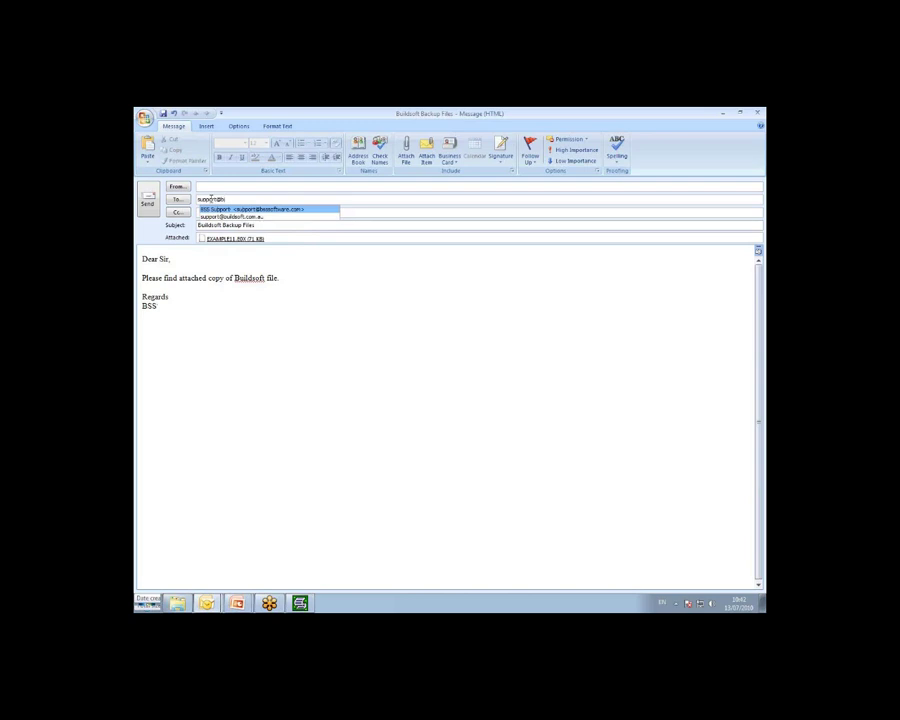
{"action": "left_click", "coordinate": [226, 209]}
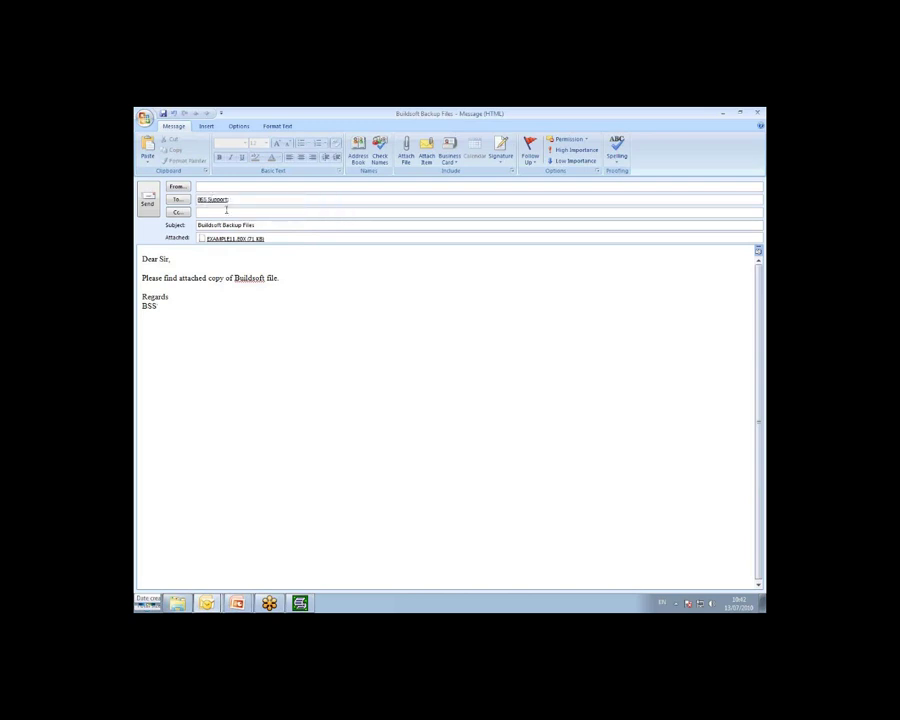
- Send the e-mail, then back up the job again to C:\Webinar Files\Buildsoft Files
{"action": "left_click", "coordinate": [156, 204]}
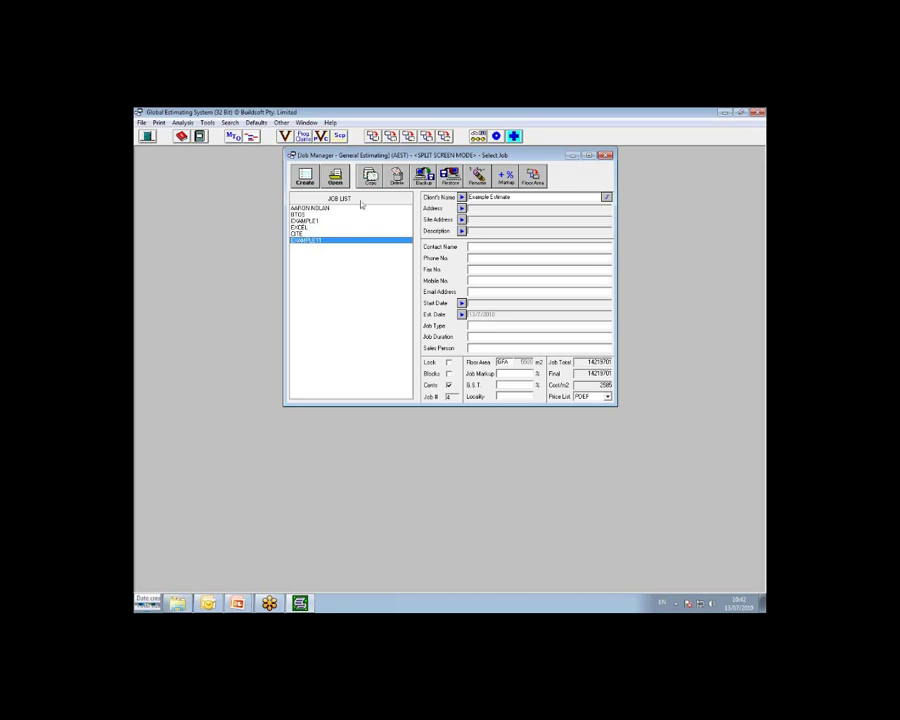
{"action": "left_click", "coordinate": [424, 177]}
{"action": "left_click", "coordinate": [388, 345]}
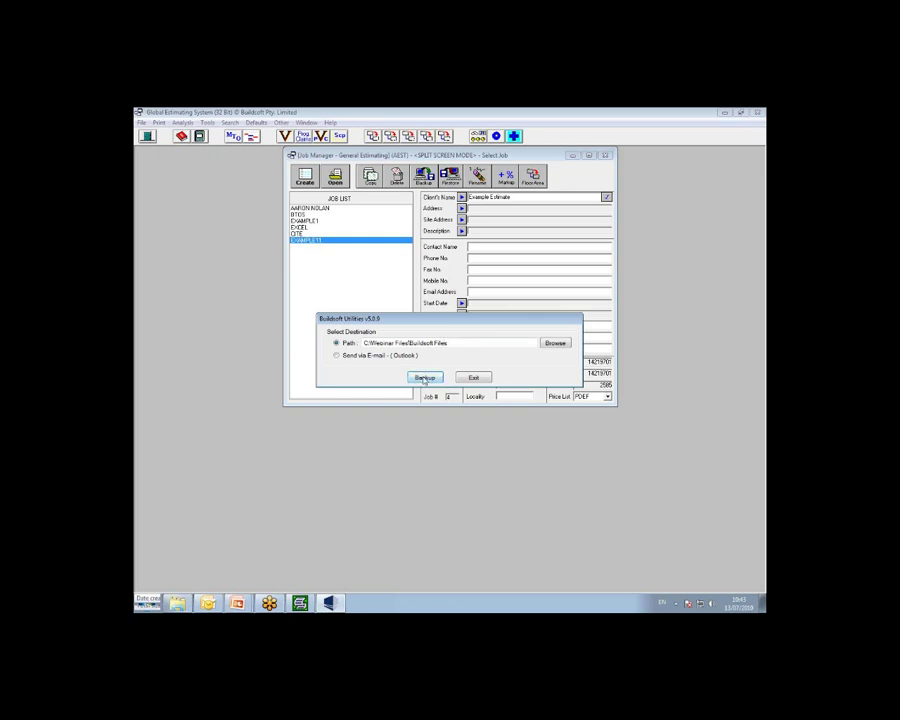
{"action": "left_click", "coordinate": [424, 379]}
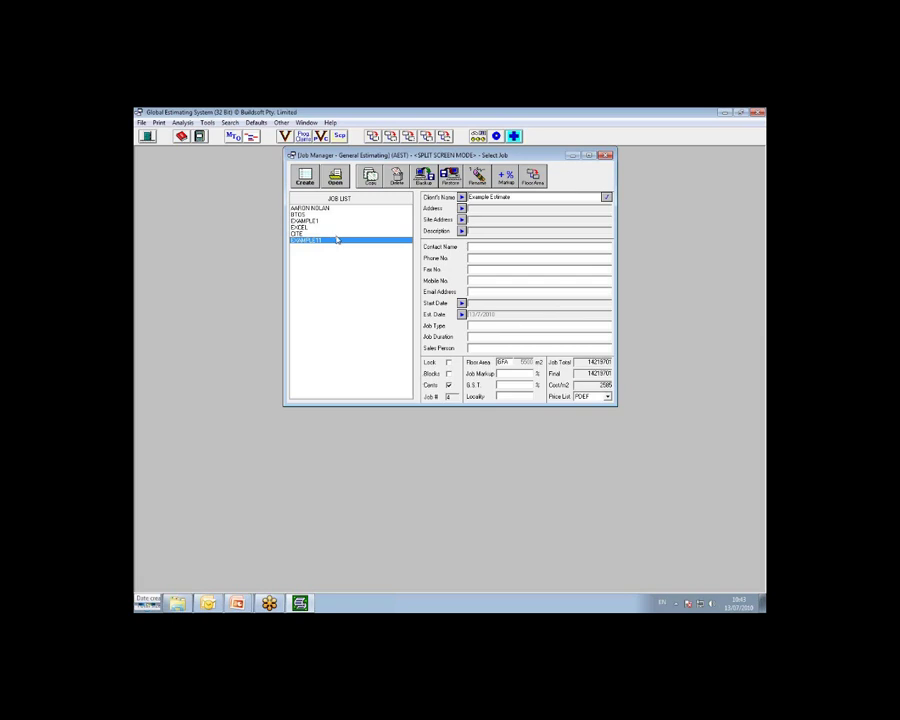
- Open EXAMPLE11.EBX from C:\Webinar Files\Buildsoft Files so it loads into the job list
{"action": "mouse_move", "coordinate": [186, 607]}
{"action": "left_click", "coordinate": [176, 580]}
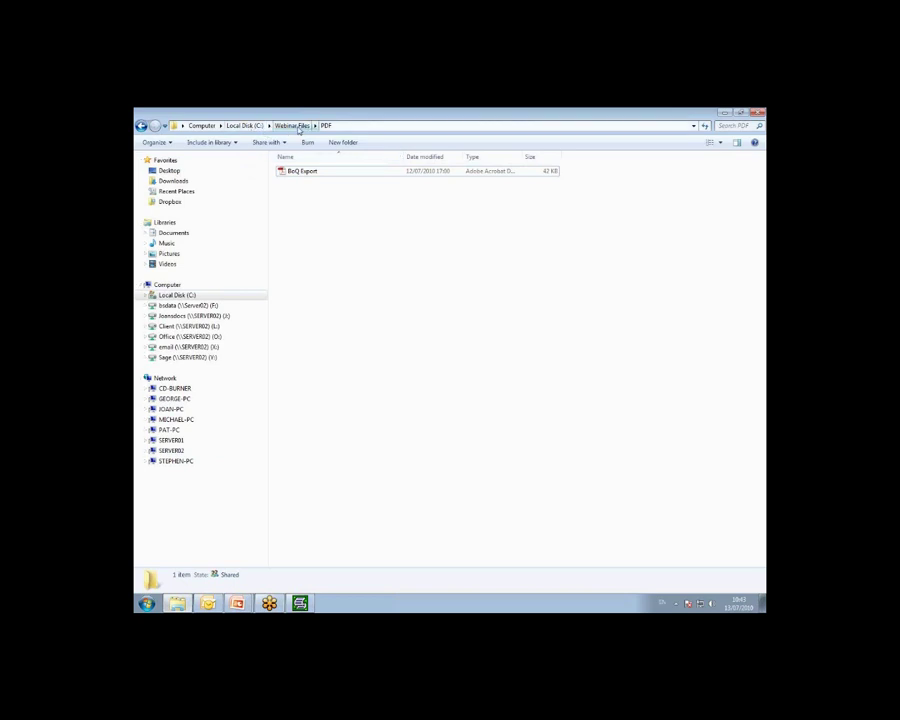
{"action": "left_click", "coordinate": [295, 126]}
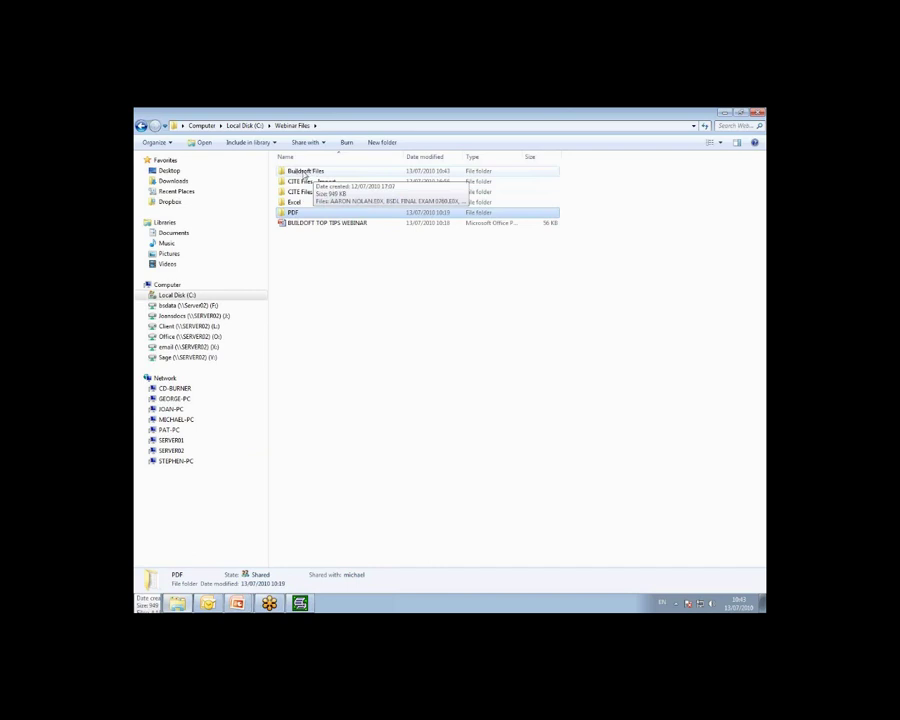
{"action": "double_click", "coordinate": [305, 172]}
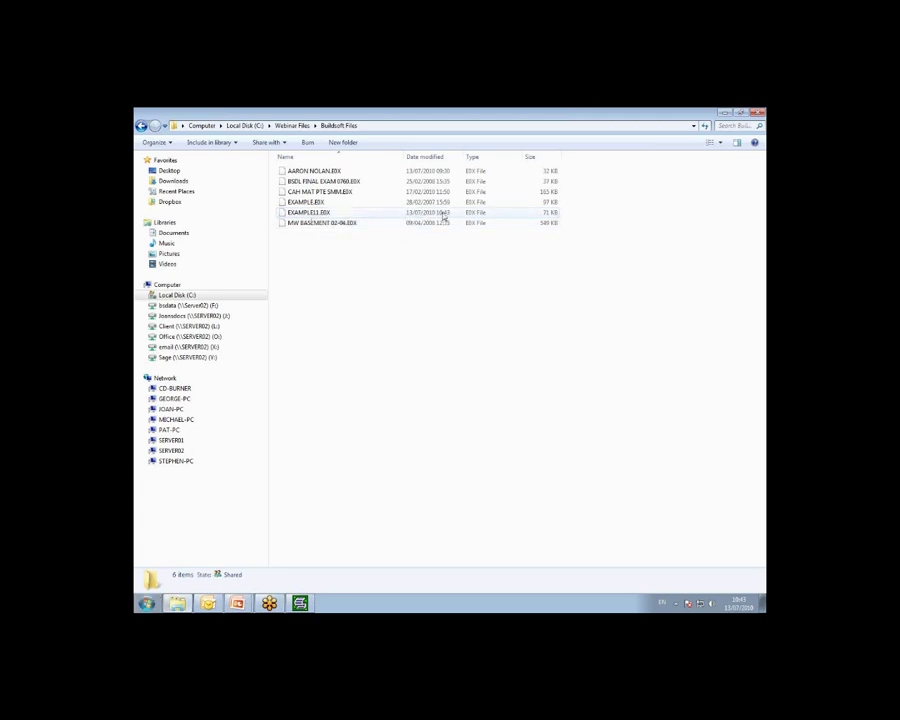
{"action": "left_click", "coordinate": [326, 216]}
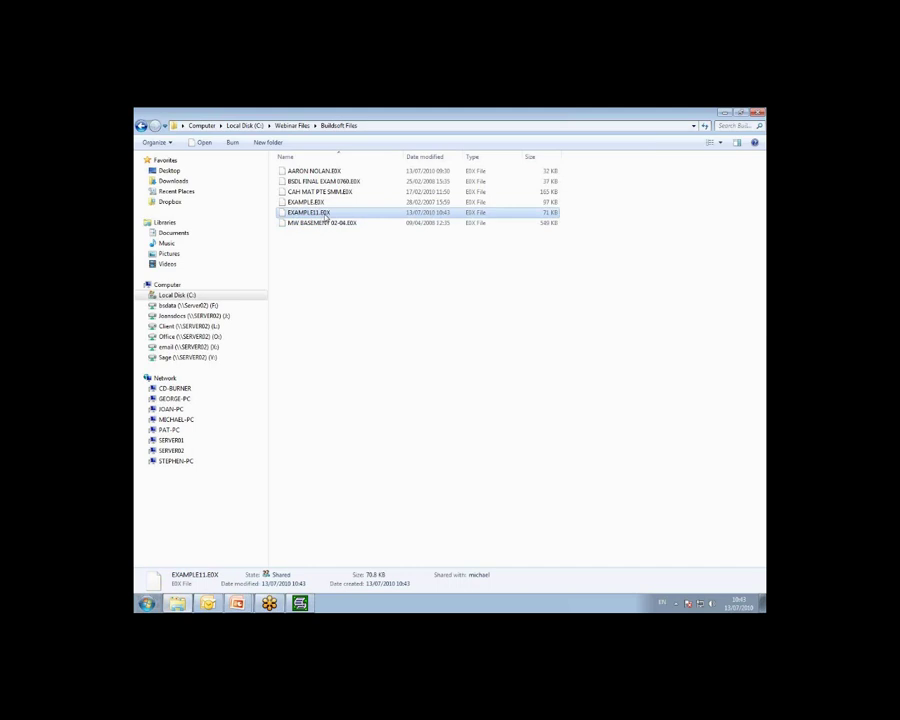
{"action": "double_click", "coordinate": [326, 216]}
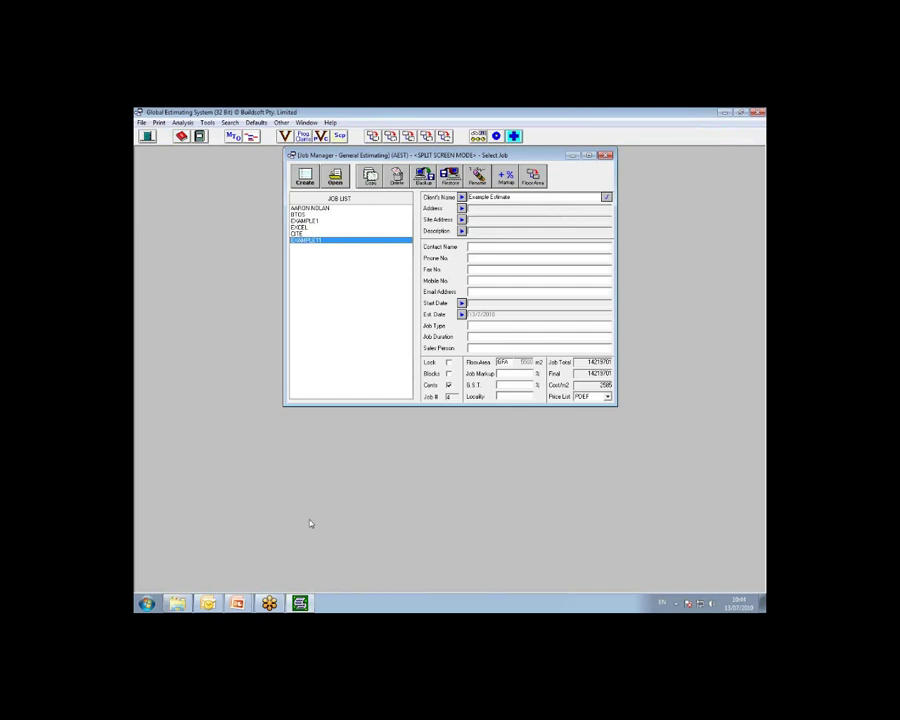
- Create a new Outlook message with EXAMPLE11.EBX from the Buildsoft Files folder attached
{"action": "left_click", "coordinate": [207, 603]}
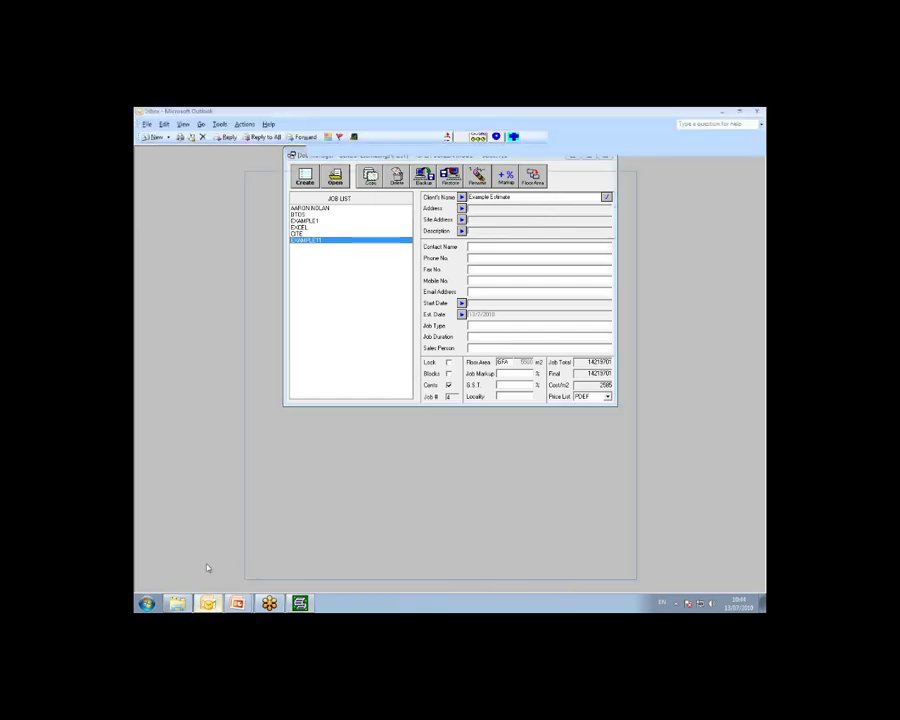
{"action": "left_click", "coordinate": [152, 137]}
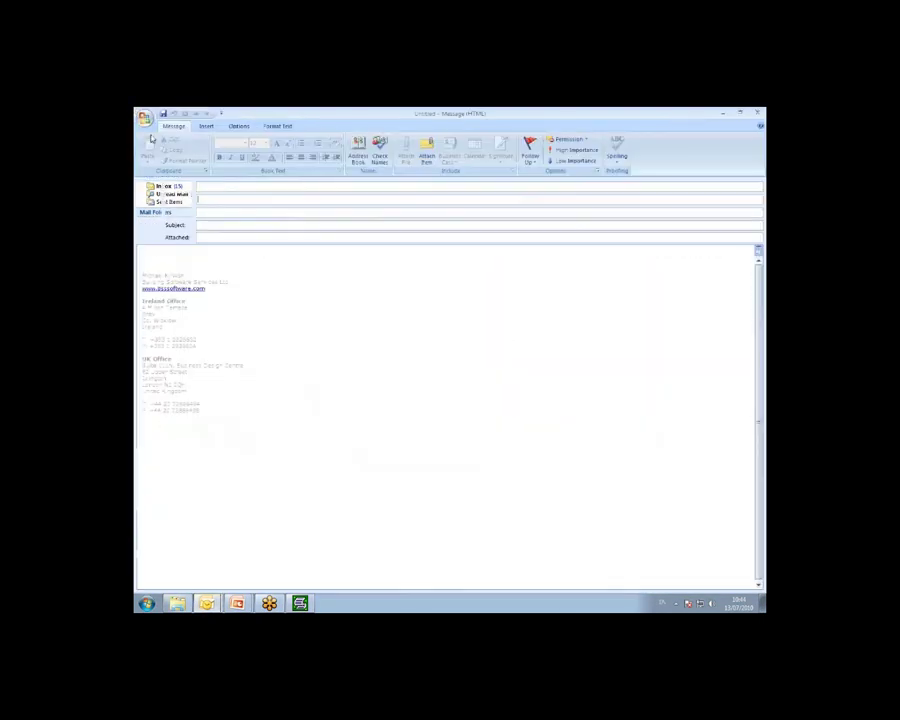
{"action": "left_click", "coordinate": [208, 127]}
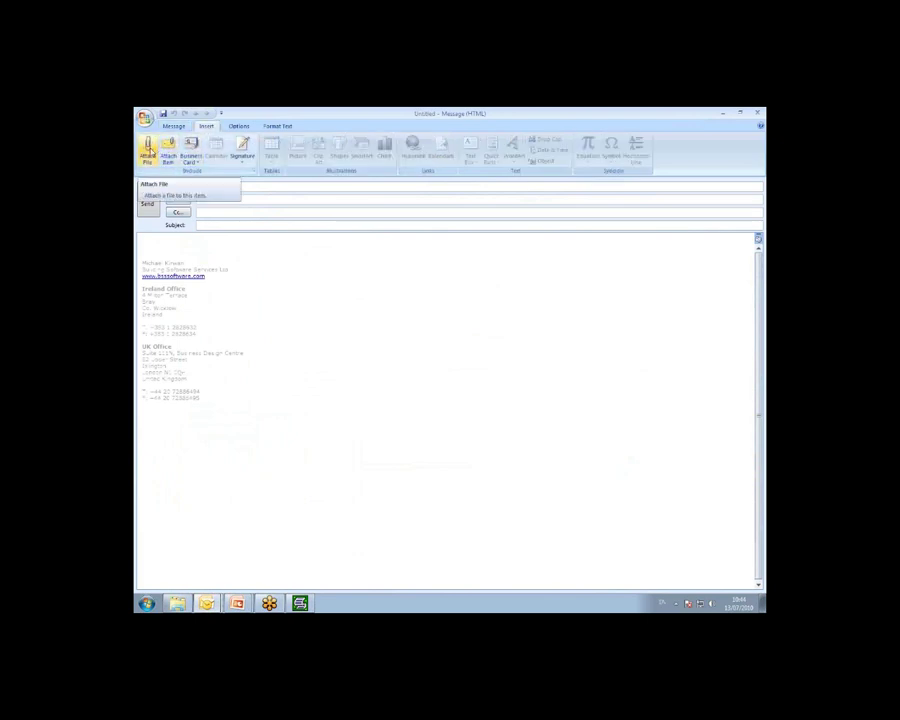
{"action": "left_click", "coordinate": [148, 150]}
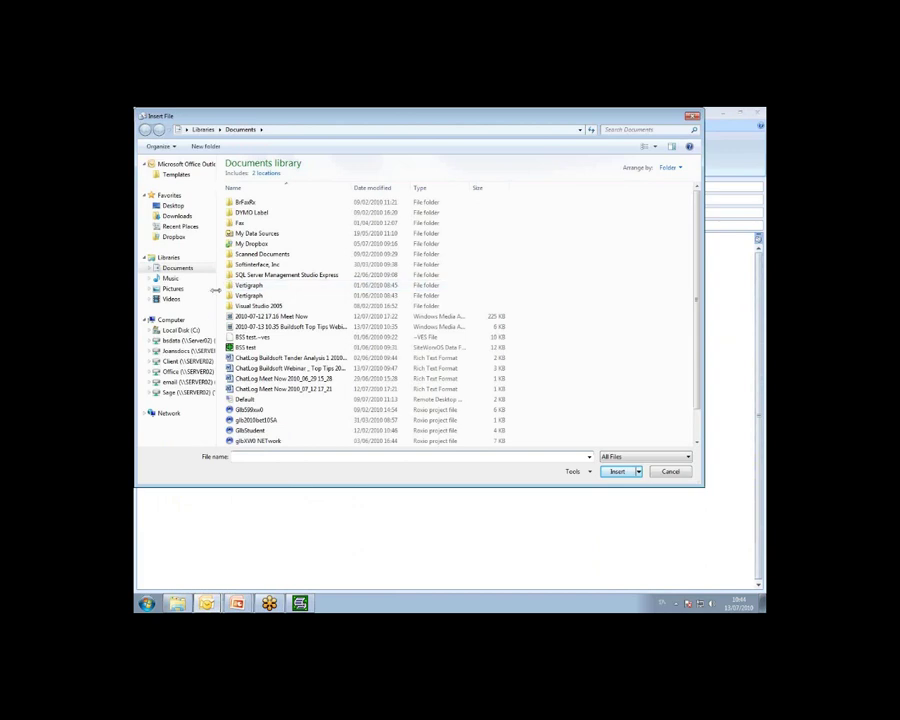
{"action": "left_click", "coordinate": [162, 330]}
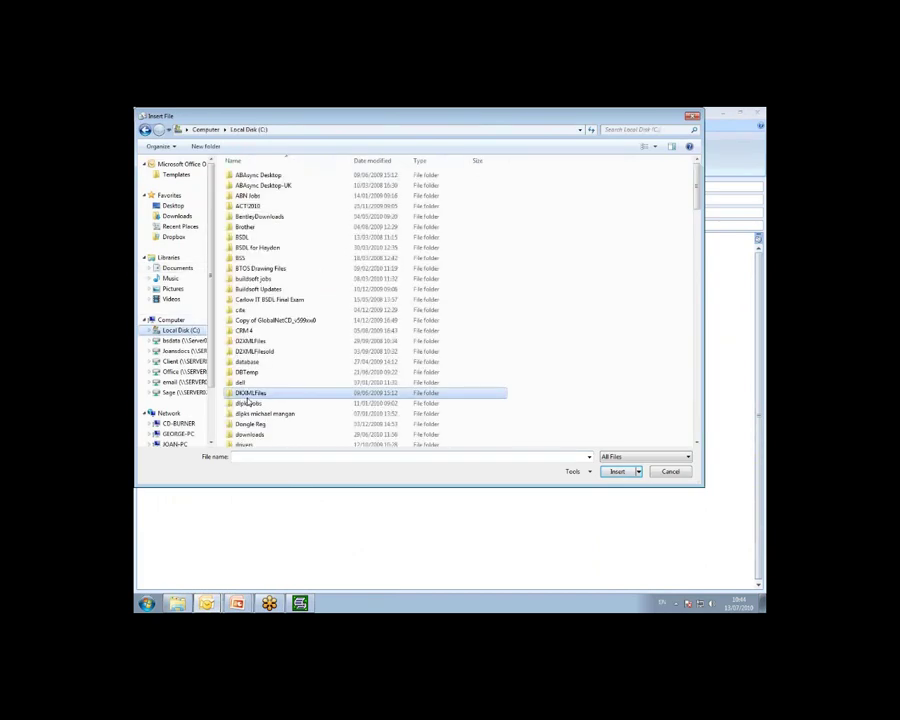
{"action": "scroll", "coordinate": [250, 390], "scroll_direction": "down", "scroll_amount": 20}
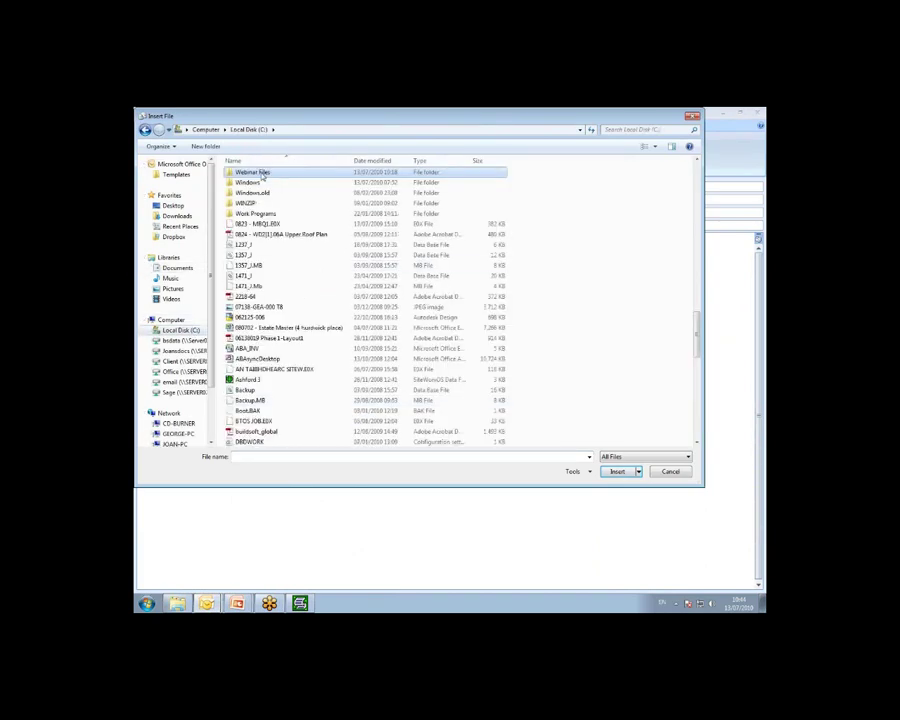
{"action": "double_click", "coordinate": [260, 173]}
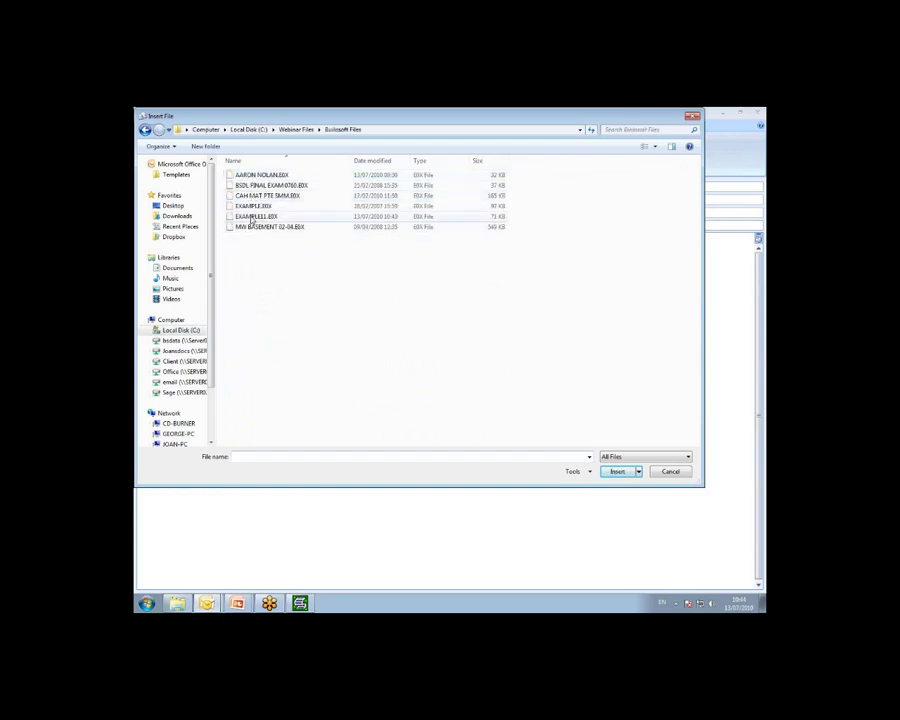
{"action": "left_click", "coordinate": [255, 216]}
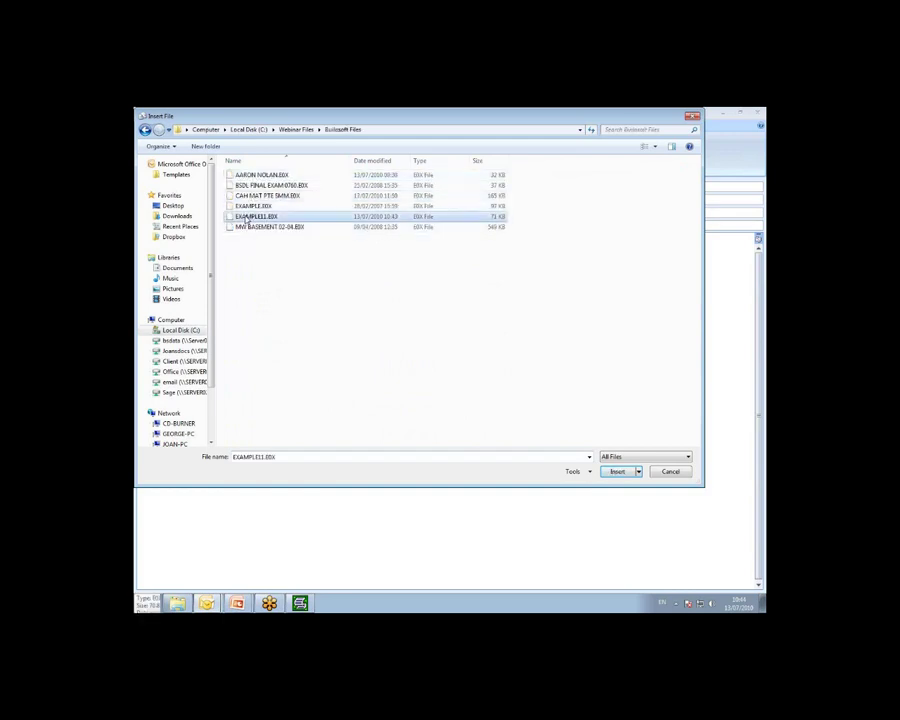
{"action": "left_click", "coordinate": [620, 471]}
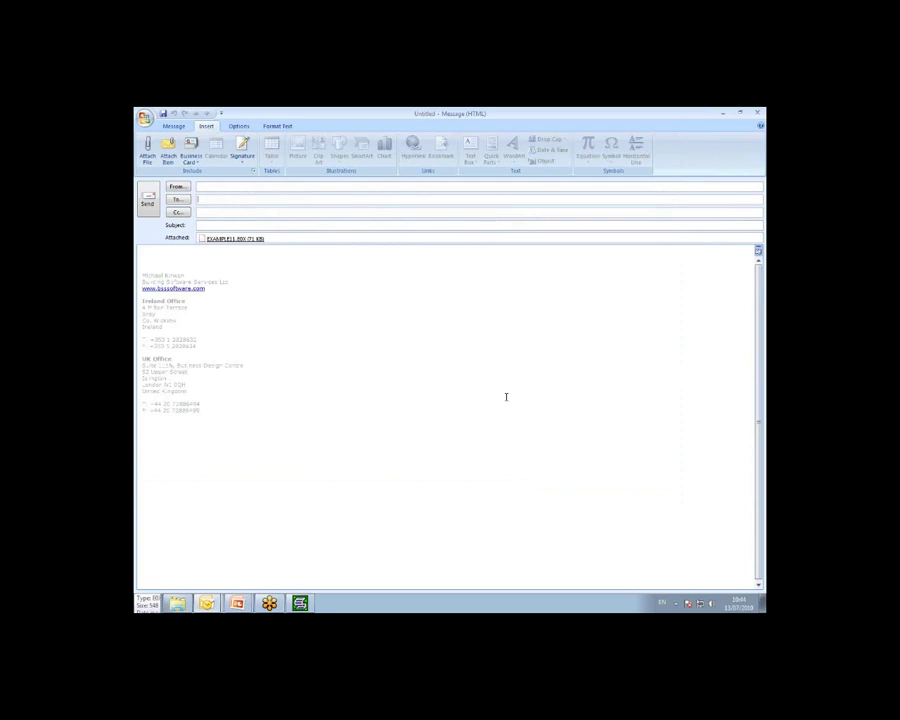
- Close the new message without saving and switch back to Global Estimating's Job Manager
{"action": "left_click", "coordinate": [760, 114]}
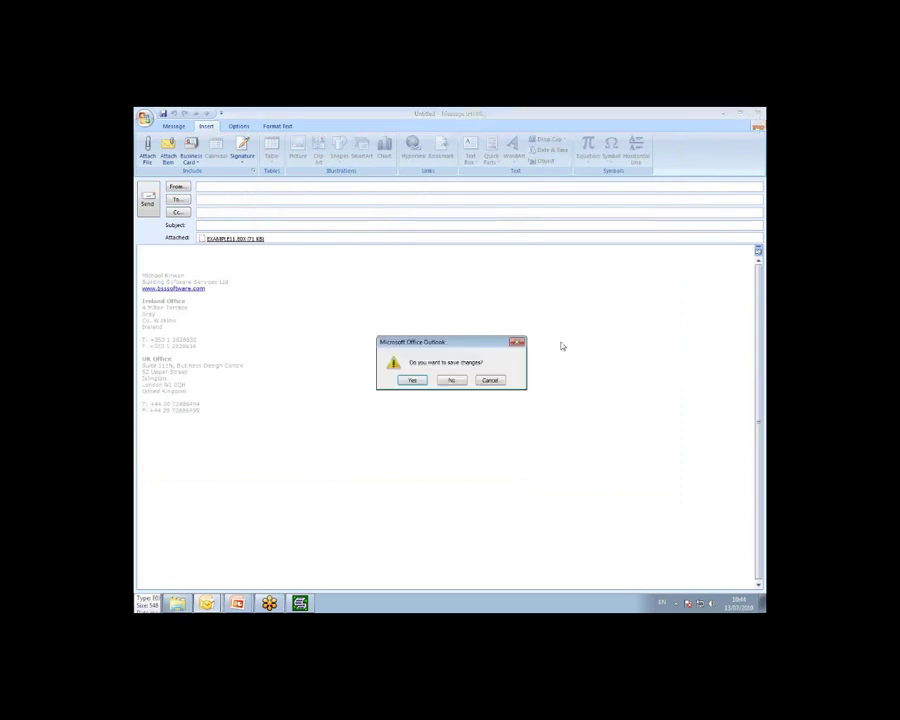
{"action": "left_click", "coordinate": [452, 380]}
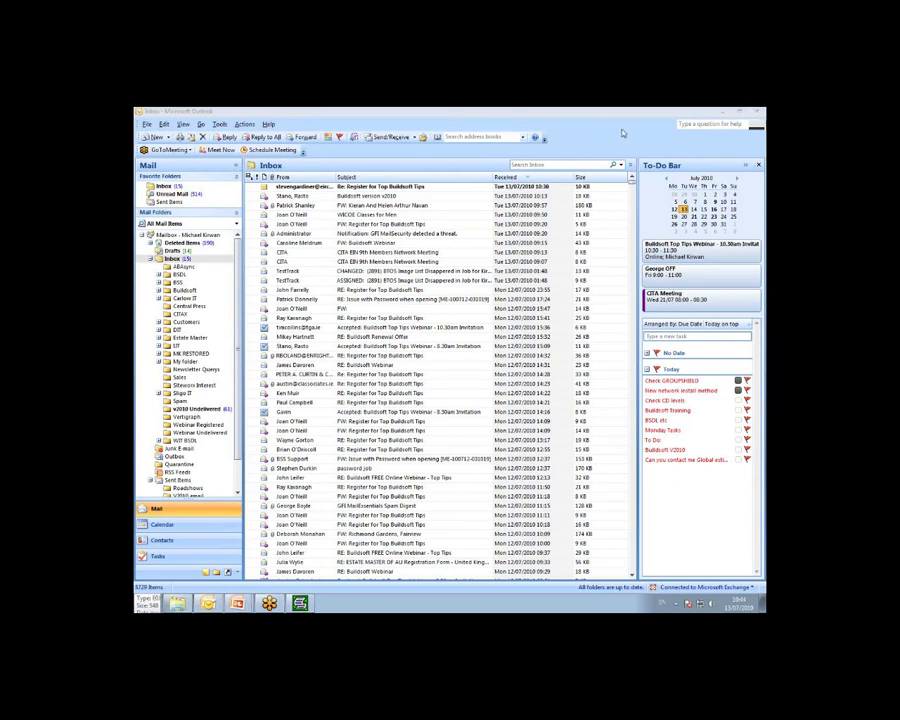
{"action": "left_click", "coordinate": [740, 112]}
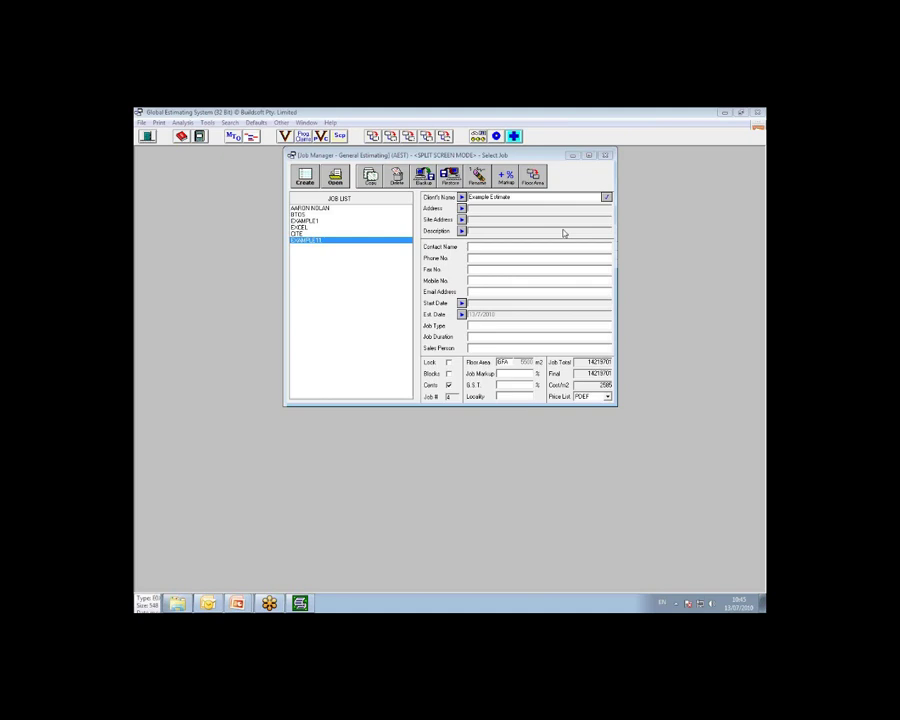
{"action": "left_click", "coordinate": [424, 177]}
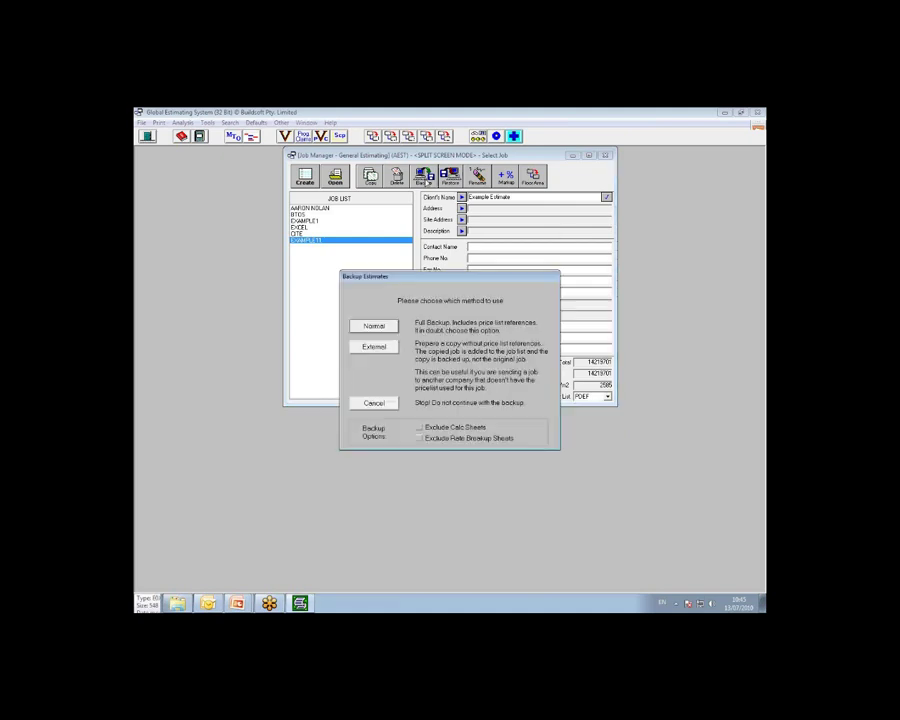
{"action": "left_click", "coordinate": [371, 348]}
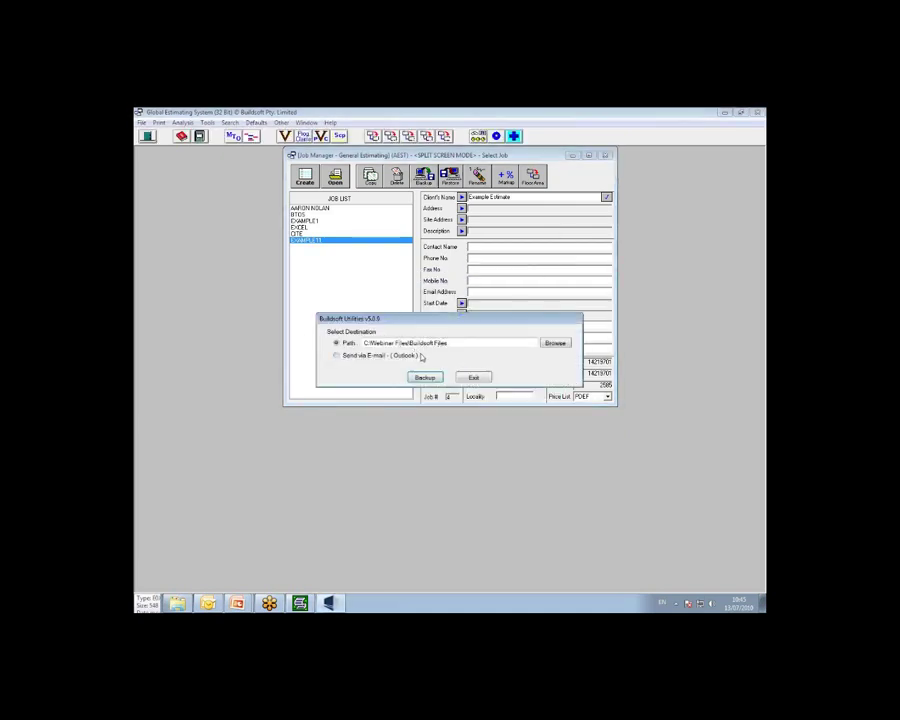
{"action": "left_click", "coordinate": [366, 355]}
{"action": "left_click", "coordinate": [473, 377]}
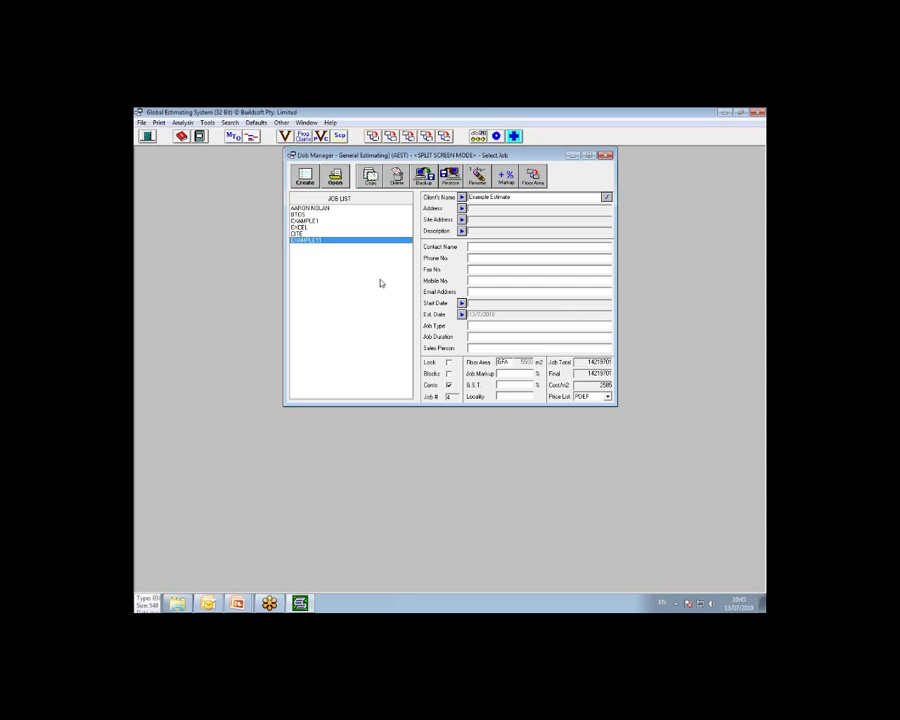
{"action": "key", "text": "alt+Tab"}
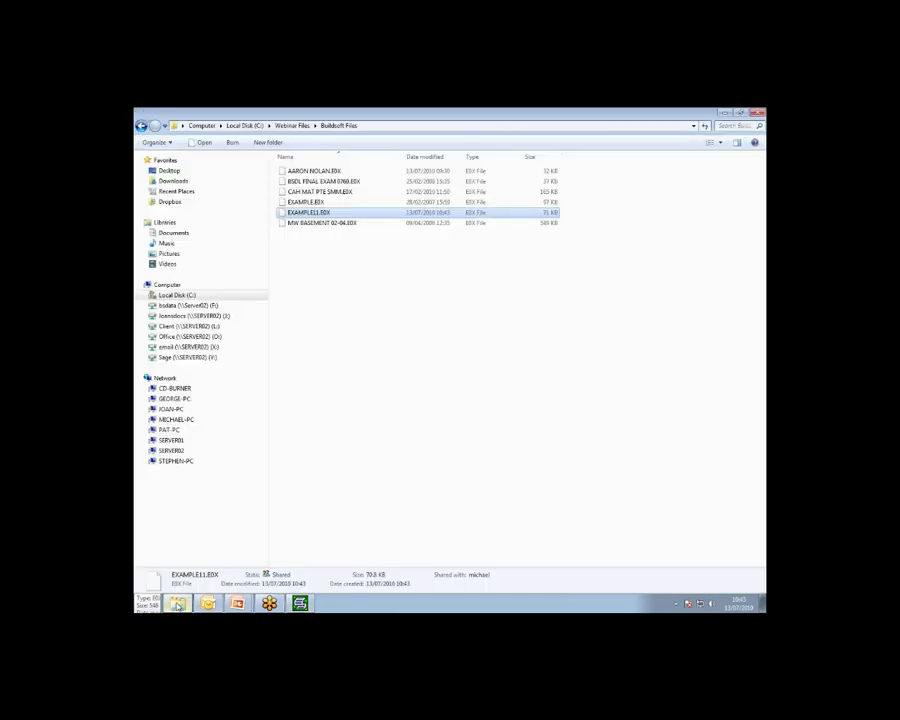
{"action": "left_click", "coordinate": [365, 307]}
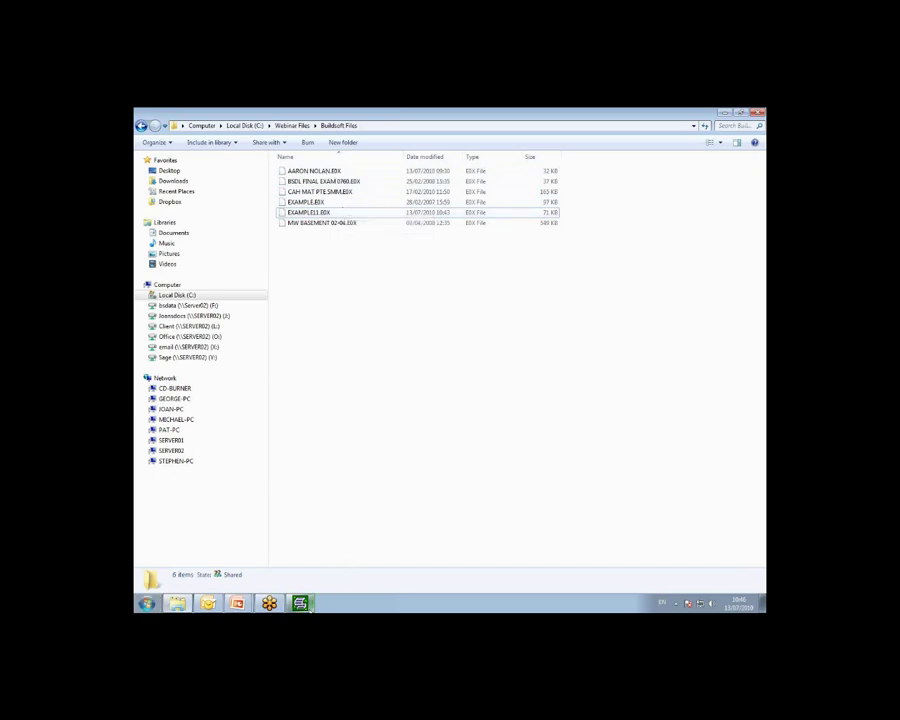
{"action": "left_click", "coordinate": [300, 603]}
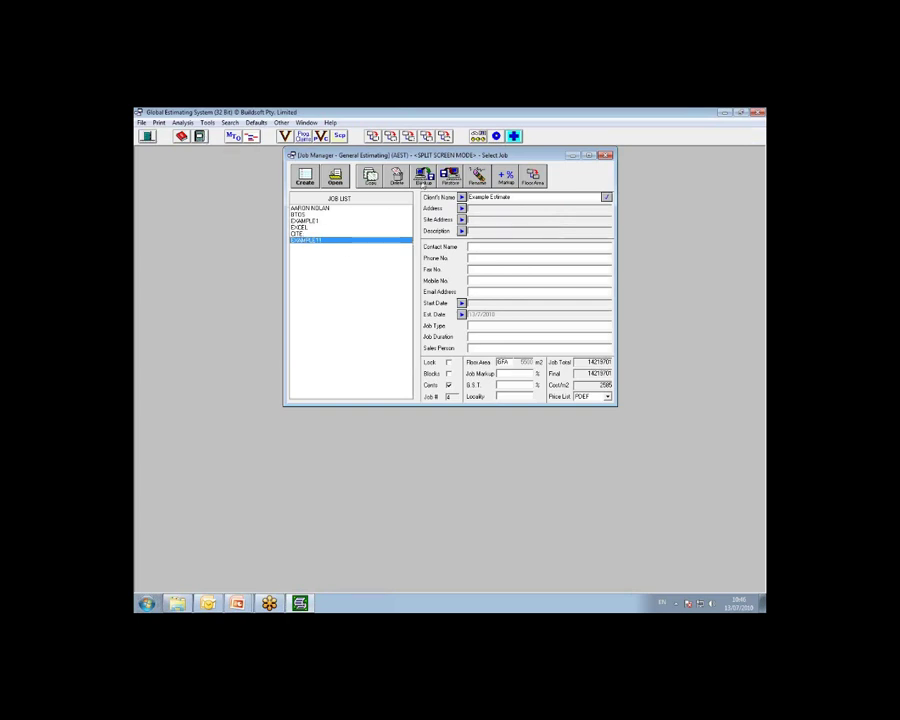
- Open the Restore window listing the backed-up jobs in C:\Webinar Files\Buildsoft Files
{"action": "left_click", "coordinate": [450, 176]}
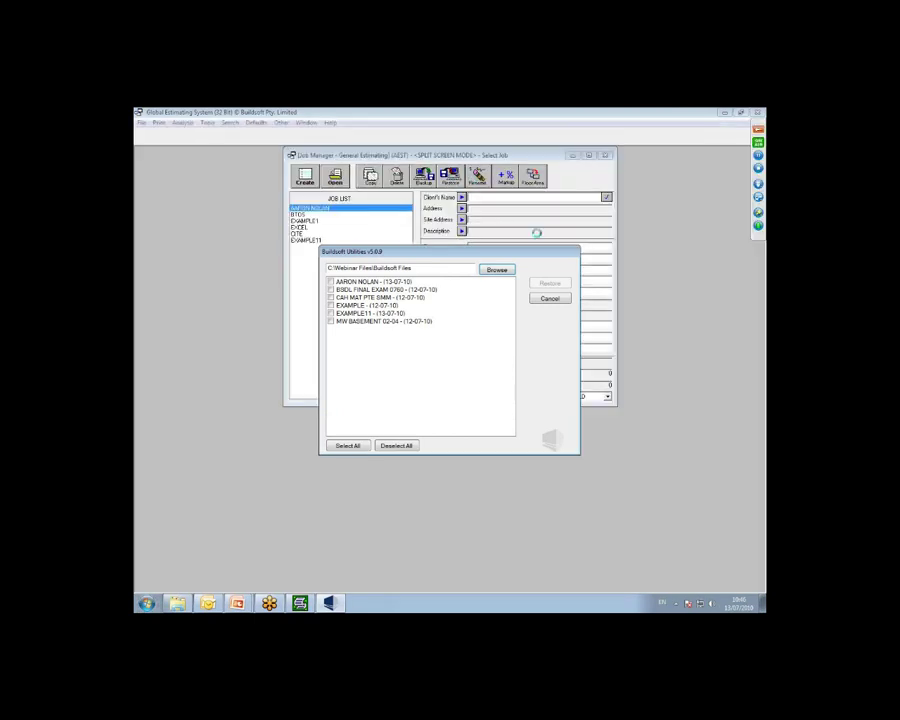
- Set the restore folder to C:\Webinar Files\Buildsoft Files to list its six backups, including EXAMPLE11
{"action": "left_click", "coordinate": [497, 269]}
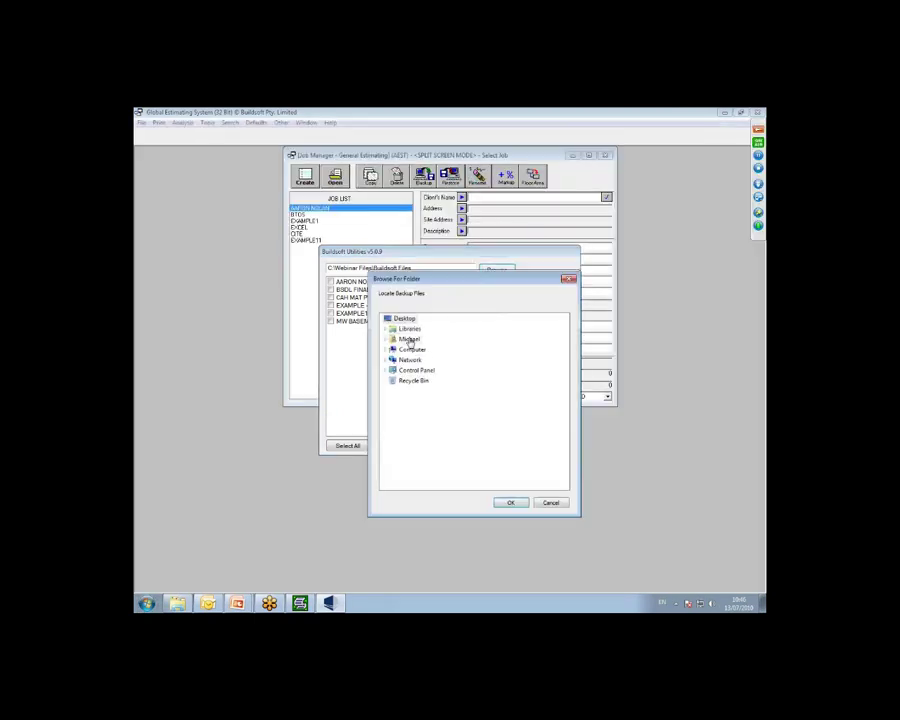
{"action": "double_click", "coordinate": [407, 340]}
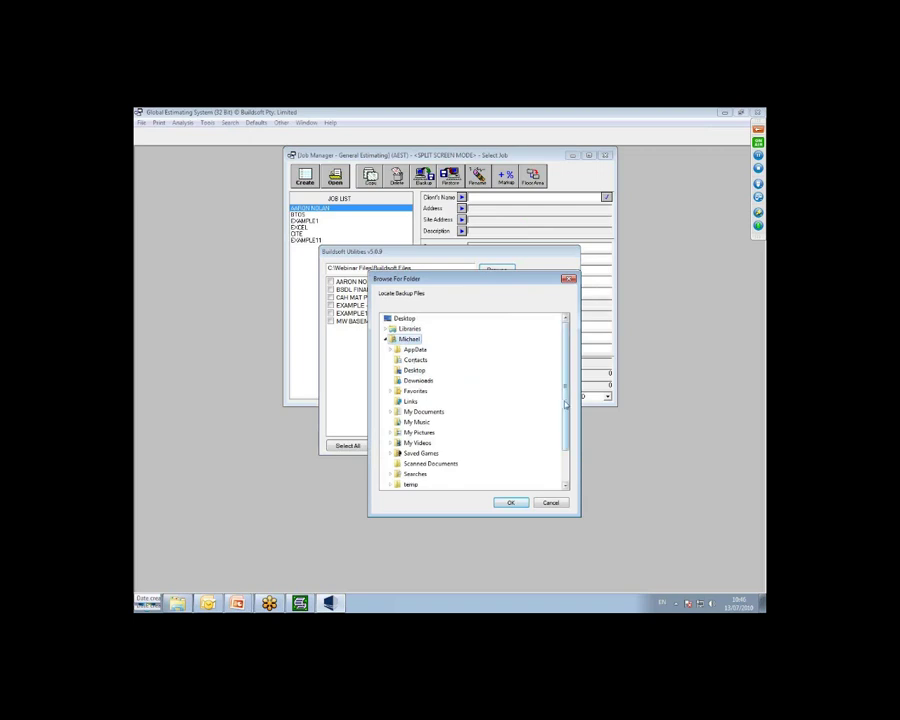
{"action": "left_click_drag", "start_coordinate": [563, 402], "coordinate": [566, 466]}
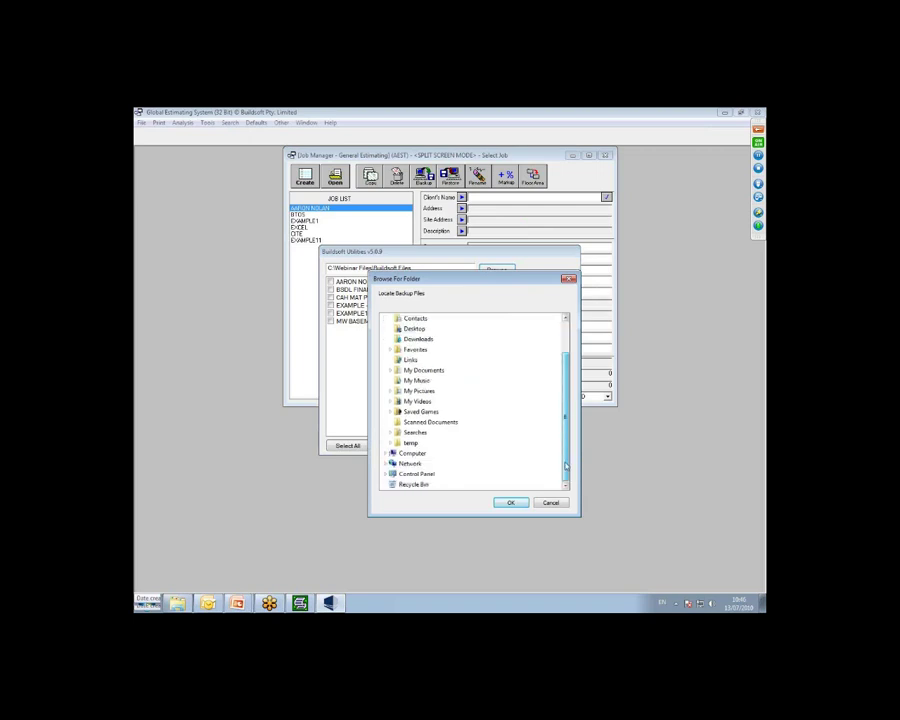
{"action": "double_click", "coordinate": [414, 454]}
{"action": "double_click", "coordinate": [421, 359]}
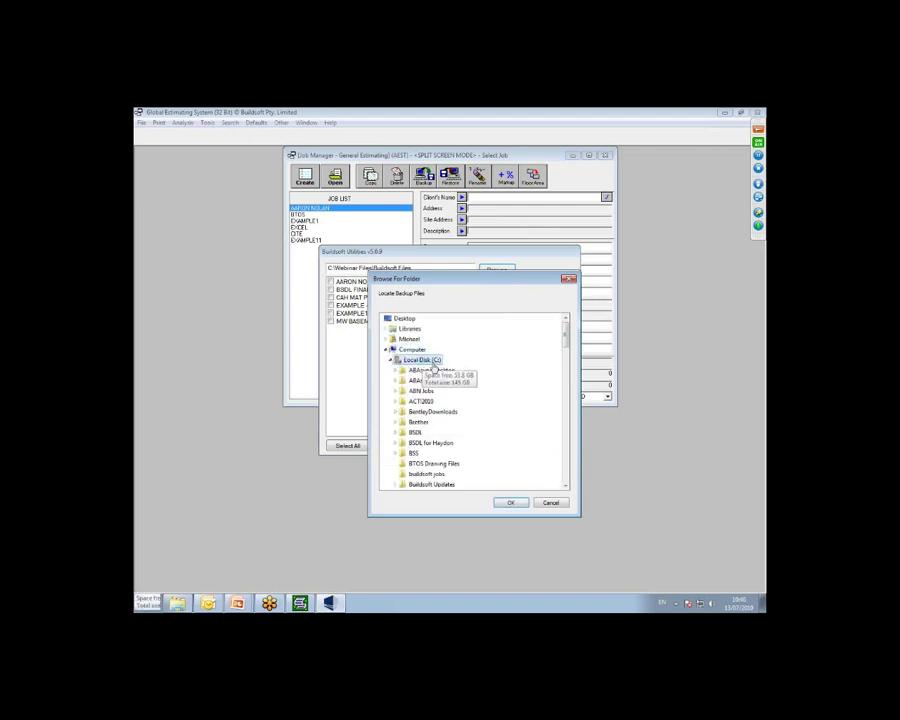
{"action": "left_click_drag", "start_coordinate": [565, 334], "coordinate": [566, 461]}
{"action": "left_click", "coordinate": [430, 402]}
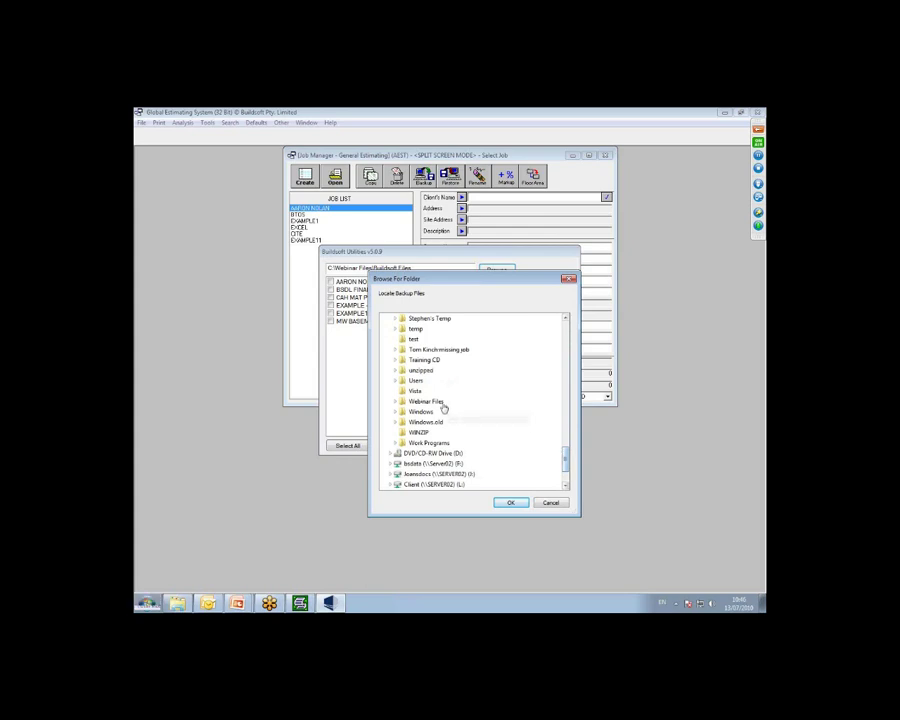
{"action": "scroll", "coordinate": [444, 405], "scroll_direction": "up", "scroll_amount": 3}
{"action": "scroll", "coordinate": [554, 456], "scroll_direction": "down", "scroll_amount": 4}
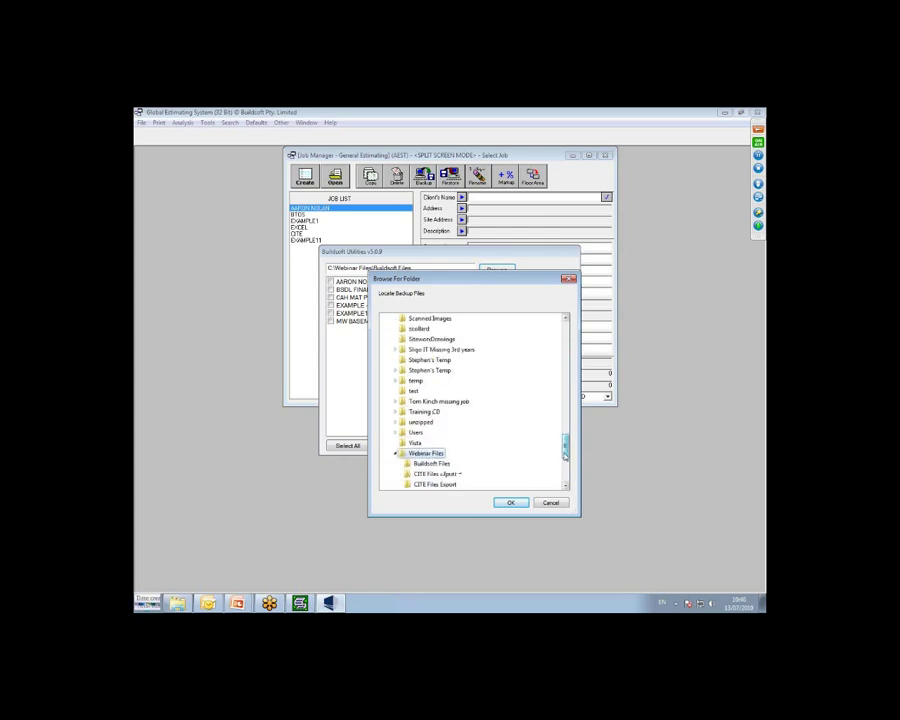
{"action": "left_click", "coordinate": [431, 381]}
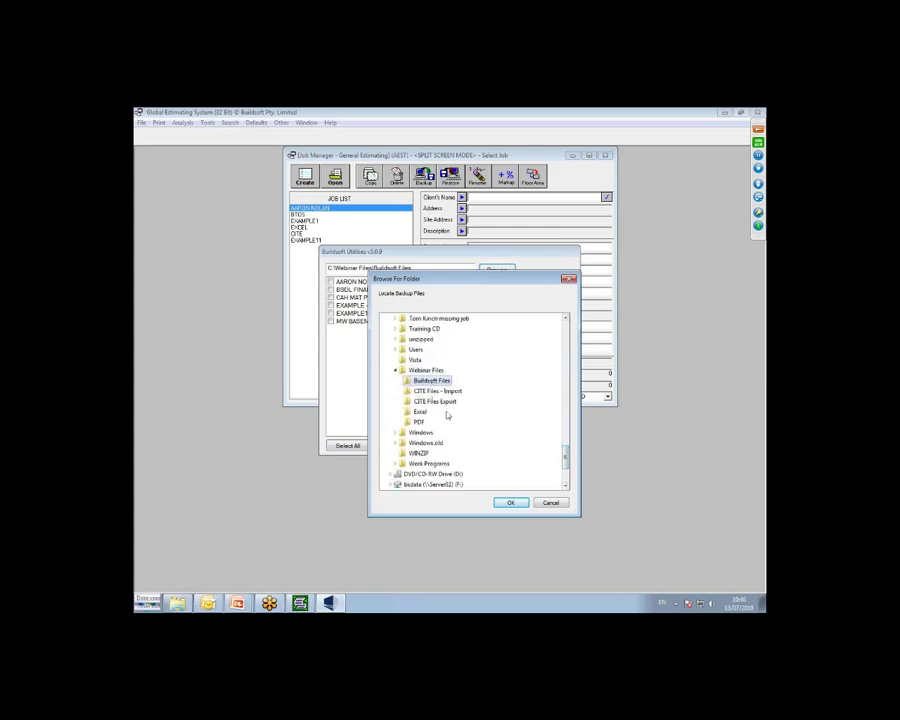
{"action": "left_click", "coordinate": [511, 502]}
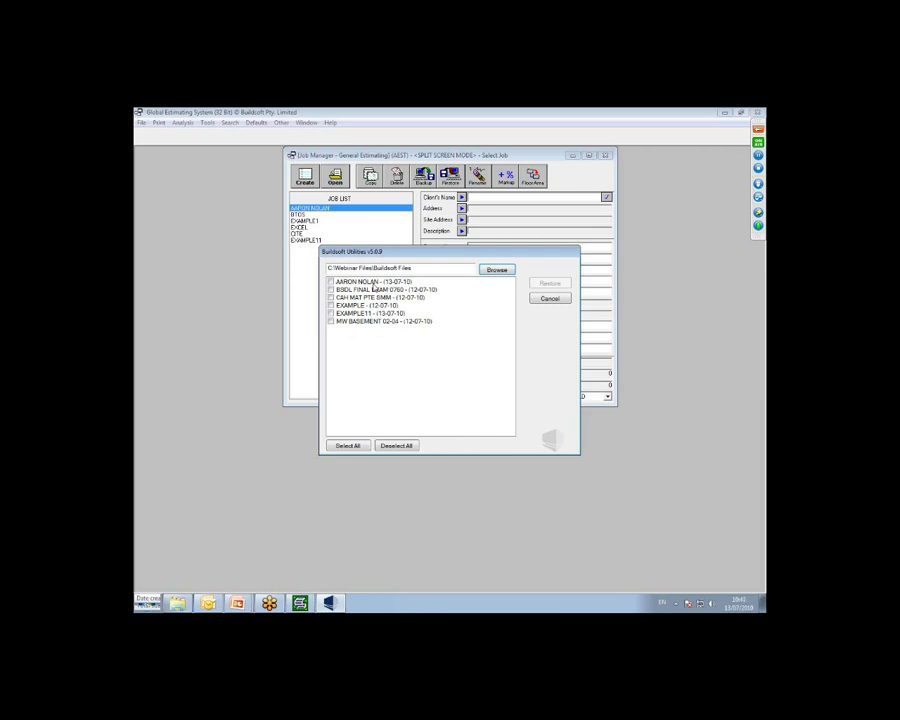
- Restore the EXAMPLE (12-07-10) backup from Buildsoft Utilities into the job list
{"action": "left_click", "coordinate": [331, 305]}
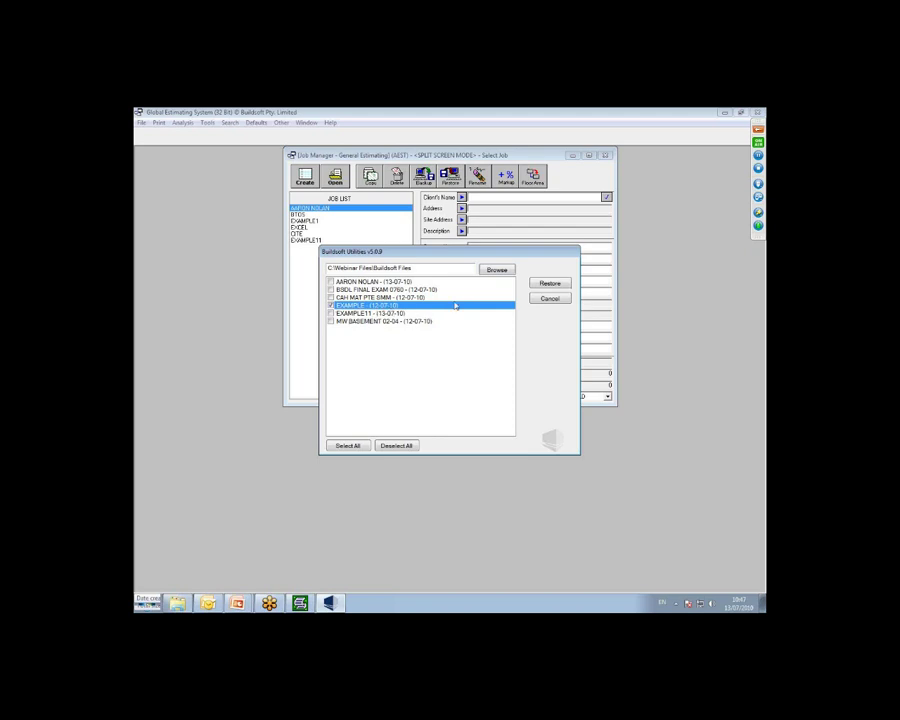
{"action": "left_click", "coordinate": [545, 285]}
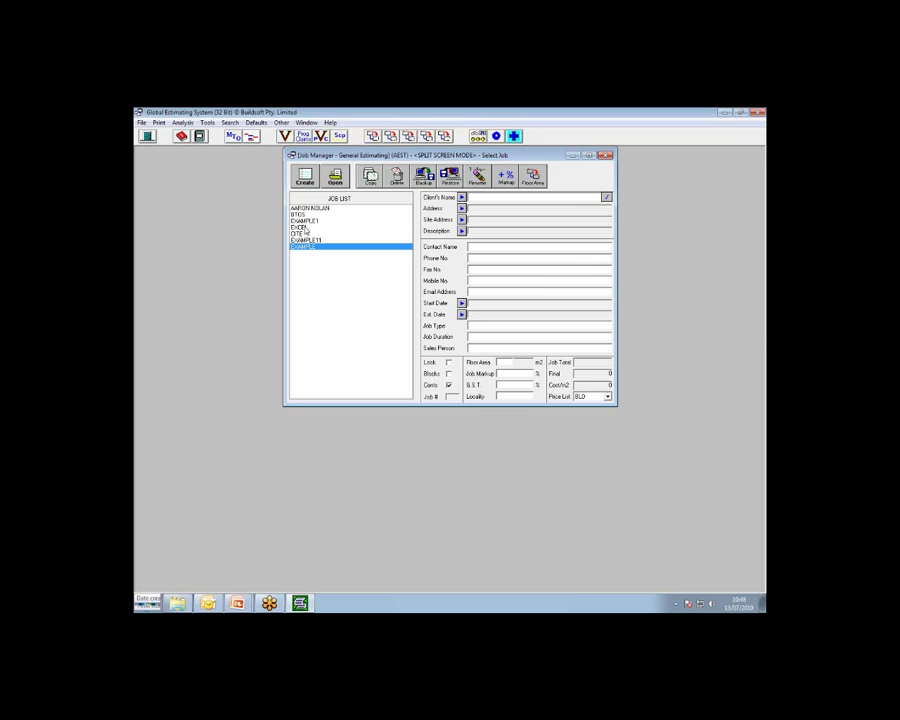
- Open the EXAMPLE1 job from the Job List to show its 22-trade Job Summary
{"action": "left_click", "coordinate": [305, 220]}
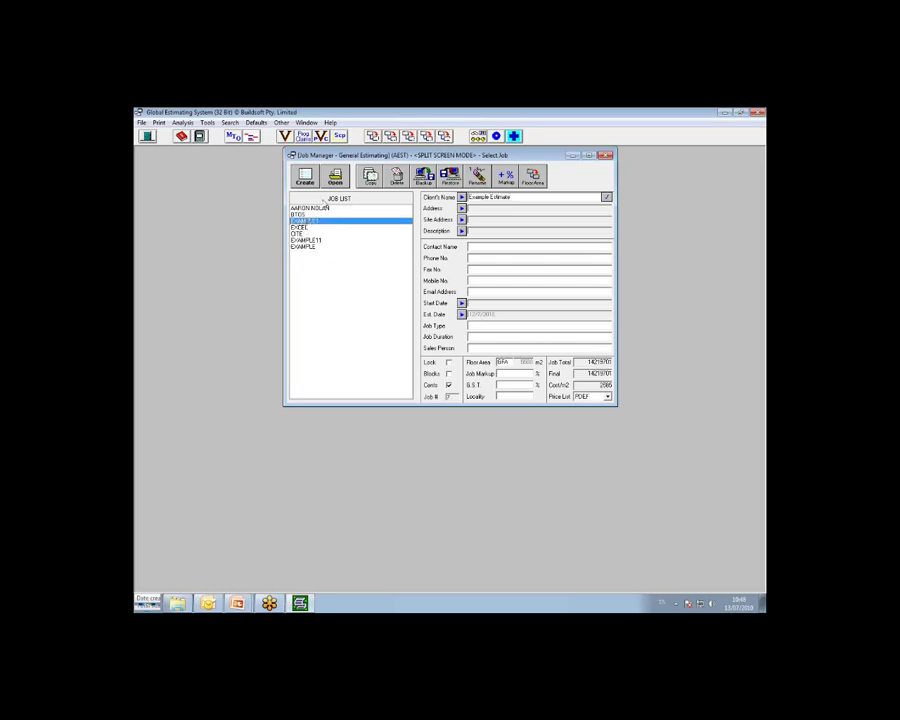
{"action": "left_click", "coordinate": [336, 178]}
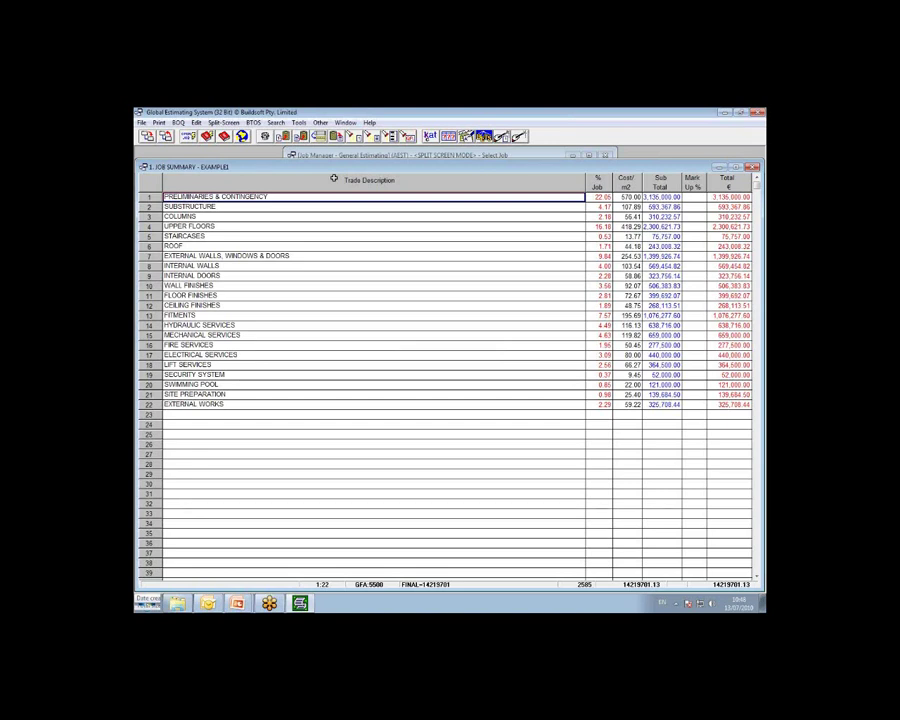
- Launch Microsoft Office Excel 2007 from the Start menu and minimize it behind the Job Summary
{"action": "left_click", "coordinate": [177, 598]}
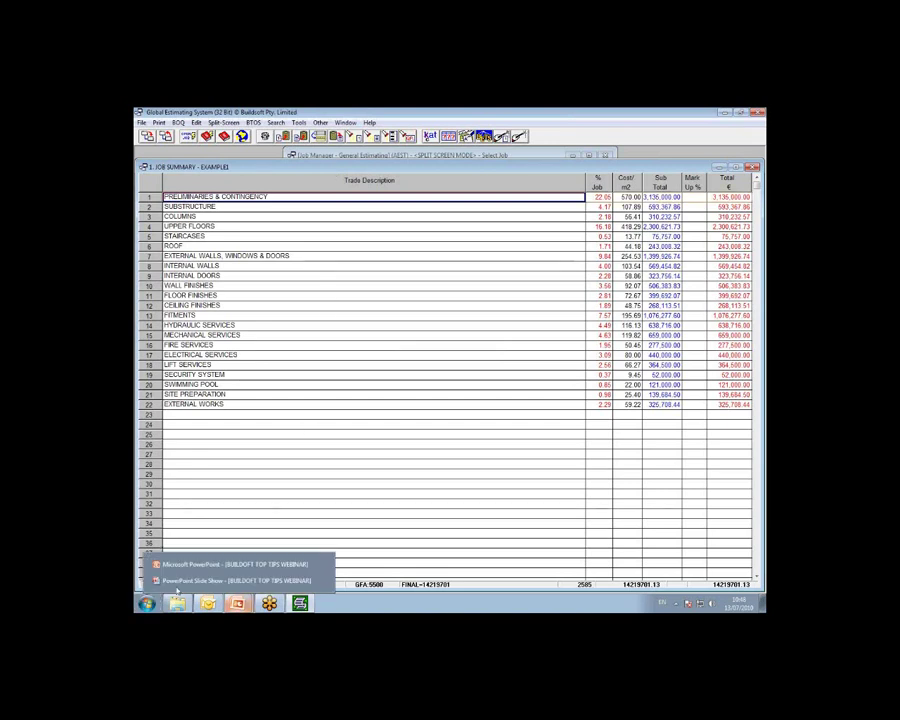
{"action": "left_click", "coordinate": [147, 603]}
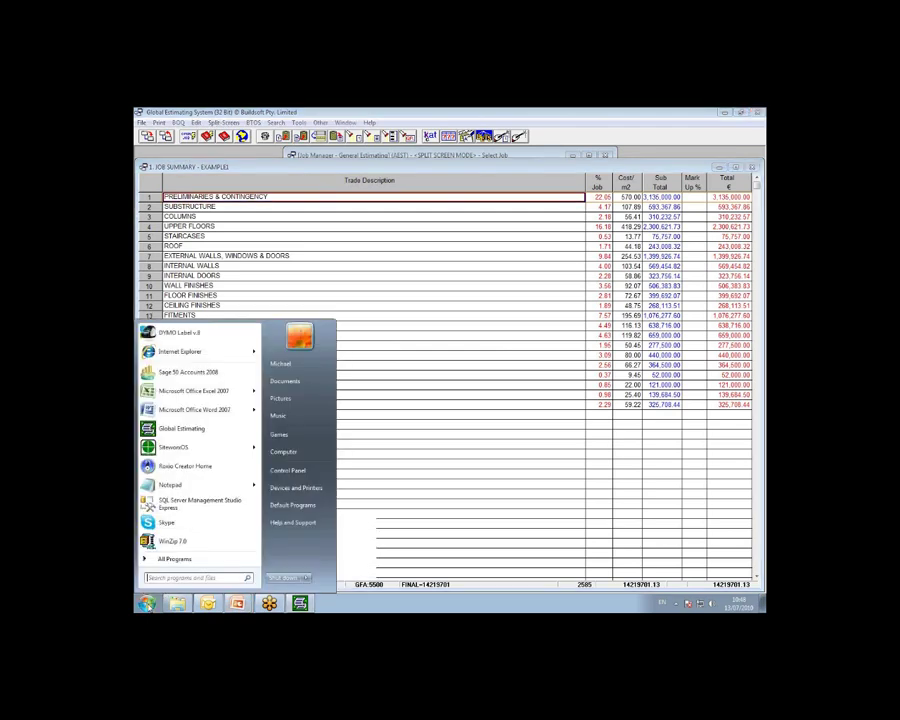
{"action": "left_click", "coordinate": [187, 391]}
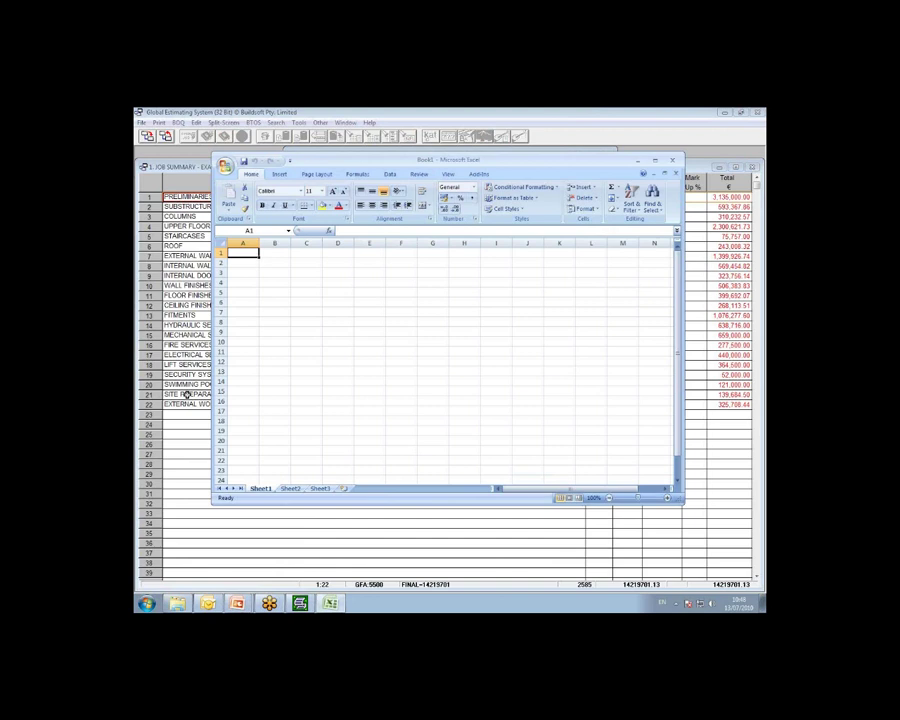
{"action": "left_click", "coordinate": [634, 163]}
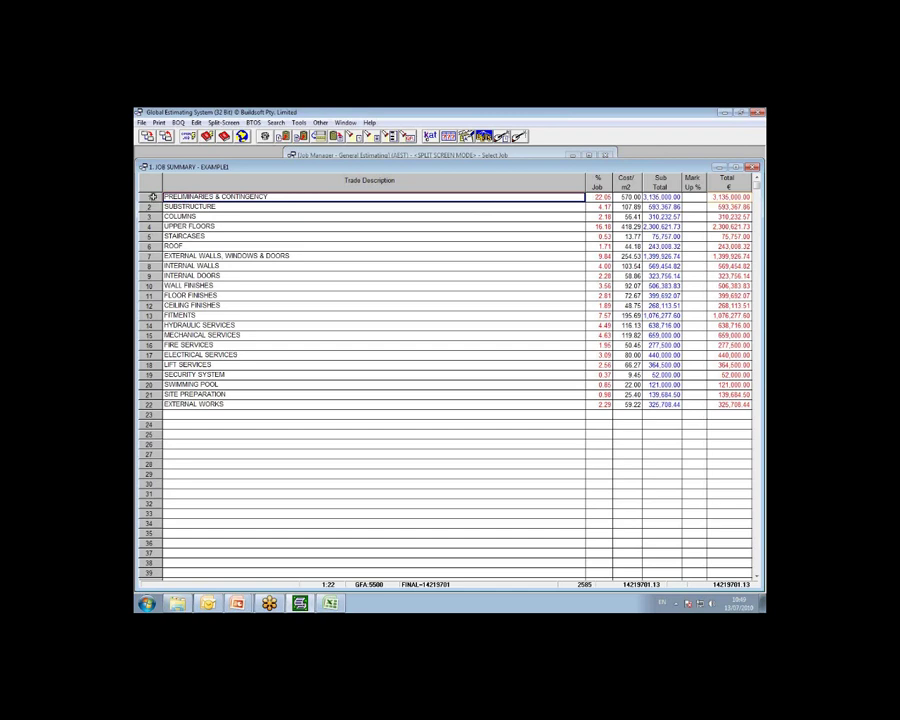
- Tag rows 1–3: Preliminaries & Contingency, Substructure and Columns
{"action": "left_click", "coordinate": [152, 197]}
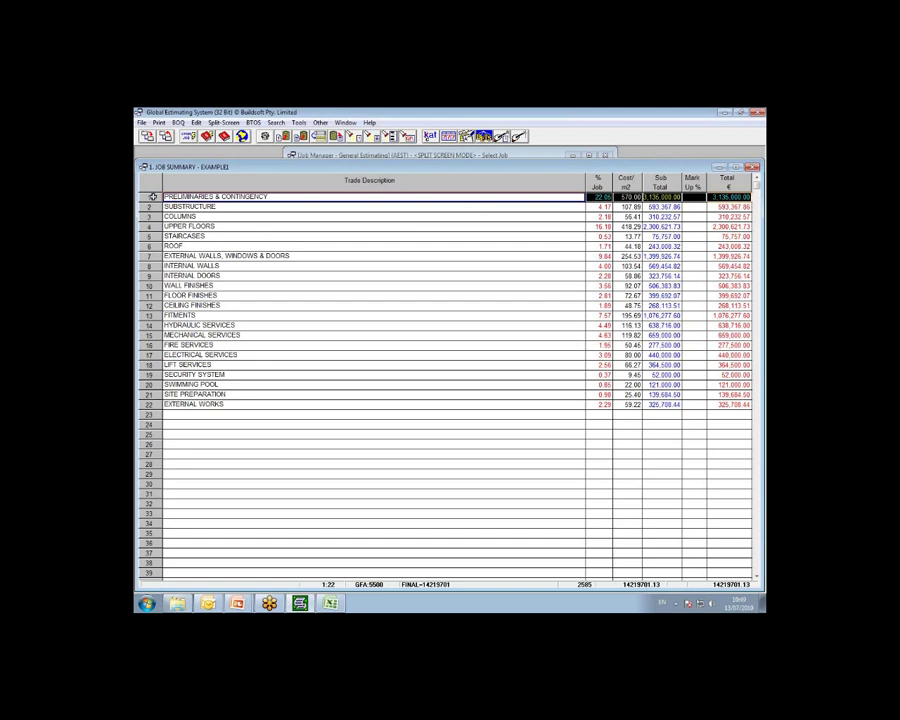
{"action": "mouse_move", "coordinate": [152, 197]}
{"action": "left_mouse_down"}
{"action": "mouse_move", "coordinate": [150, 404]}
{"action": "mouse_move", "coordinate": [152, 216]}
{"action": "left_mouse_up"}
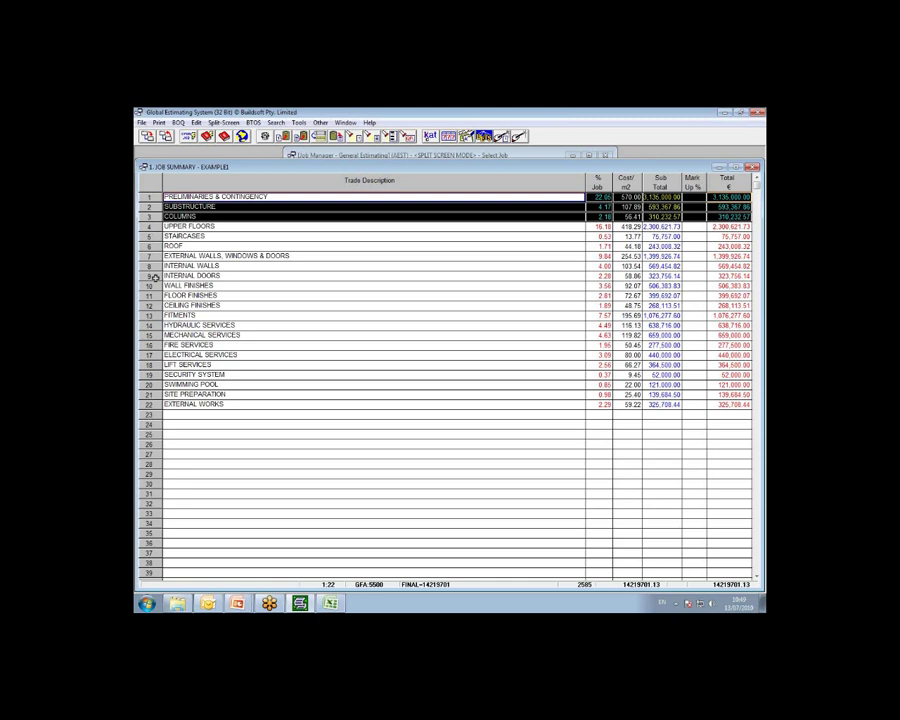
- Add External Walls through Internal Doors, Fitments through Mechanical, Electrical and Lift Services to the tags
{"action": "left_click", "coordinate": [150, 256], "text": "ctrl"}
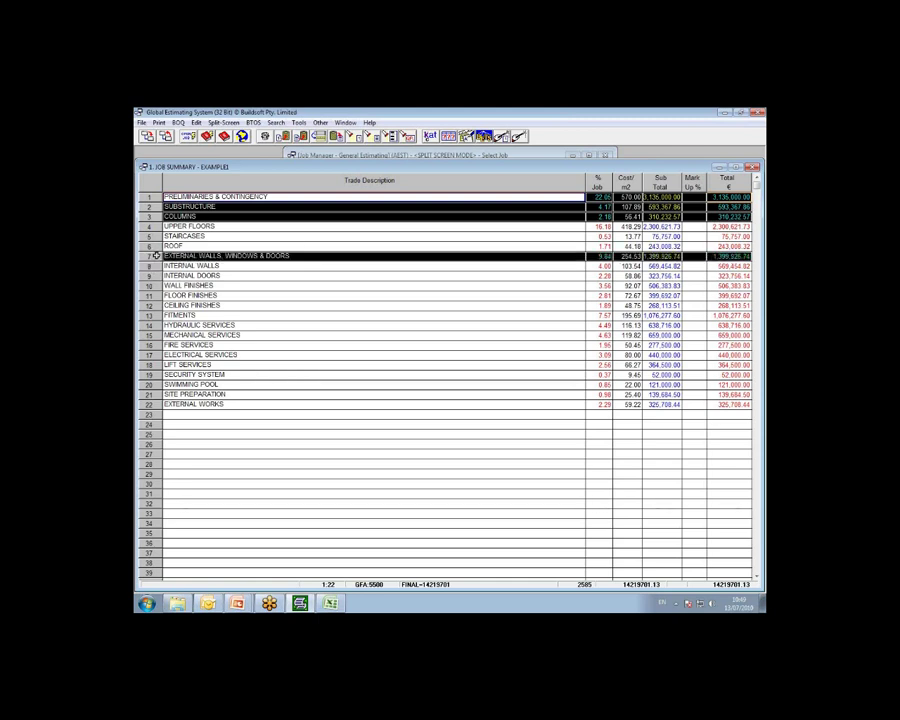
{"action": "left_click", "coordinate": [150, 266], "text": "ctrl"}
{"action": "left_click", "coordinate": [150, 275], "text": "ctrl"}
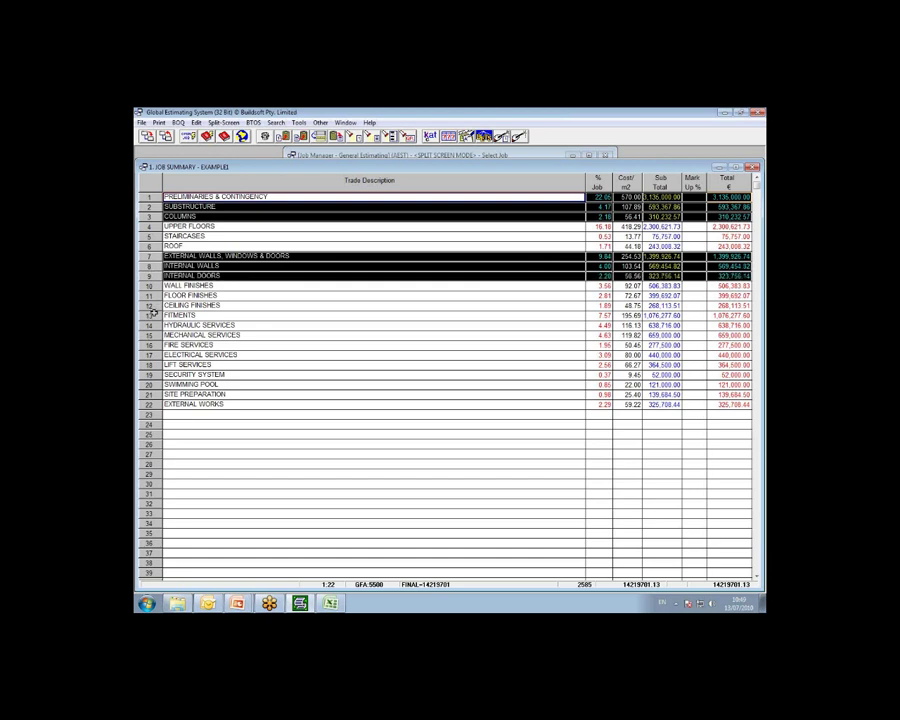
{"action": "left_click", "coordinate": [150, 315], "text": "ctrl"}
{"action": "left_click", "coordinate": [150, 325], "text": "ctrl"}
{"action": "left_click", "coordinate": [150, 335], "text": "ctrl"}
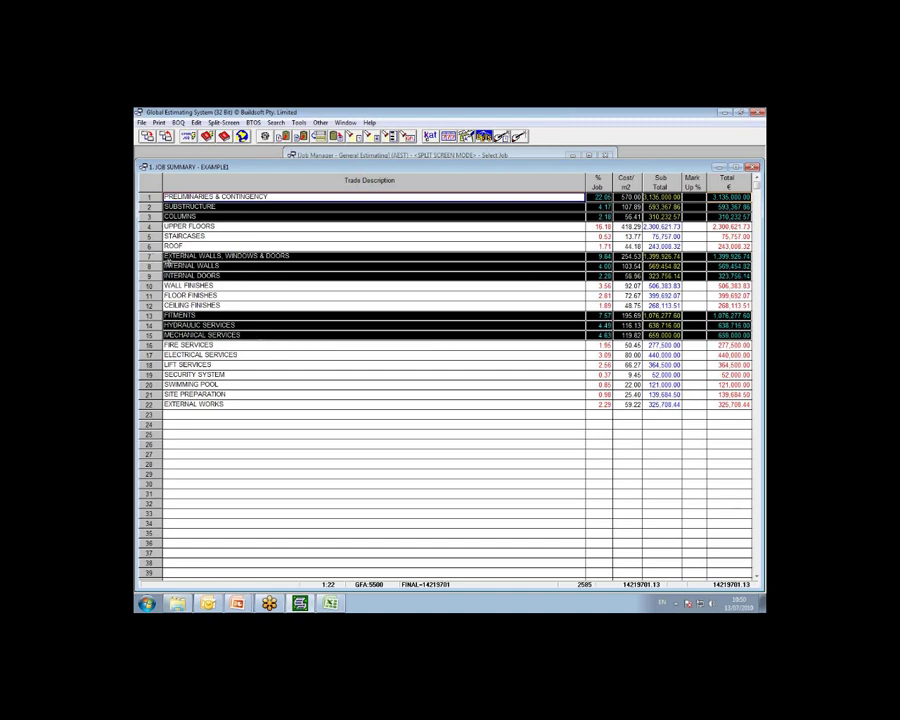
{"action": "left_click", "coordinate": [150, 355], "text": "ctrl"}
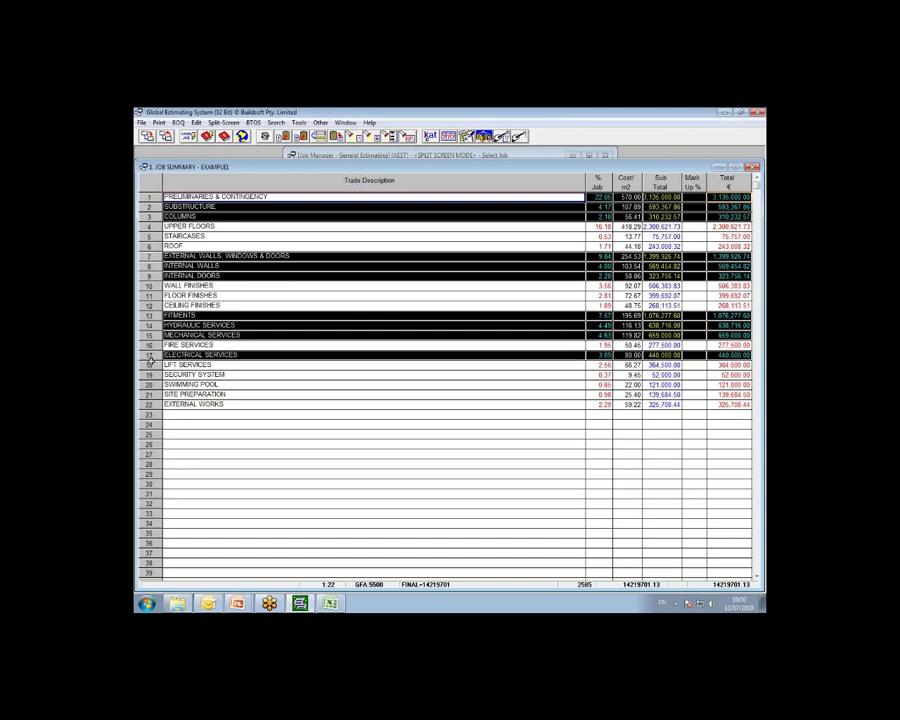
{"action": "left_click", "coordinate": [150, 364], "text": "ctrl"}
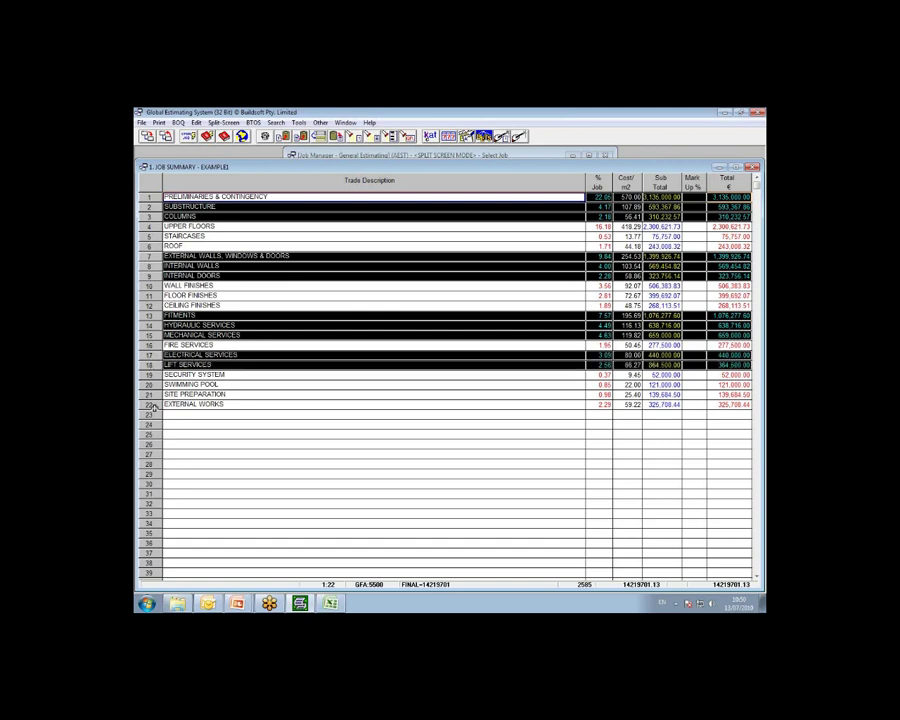